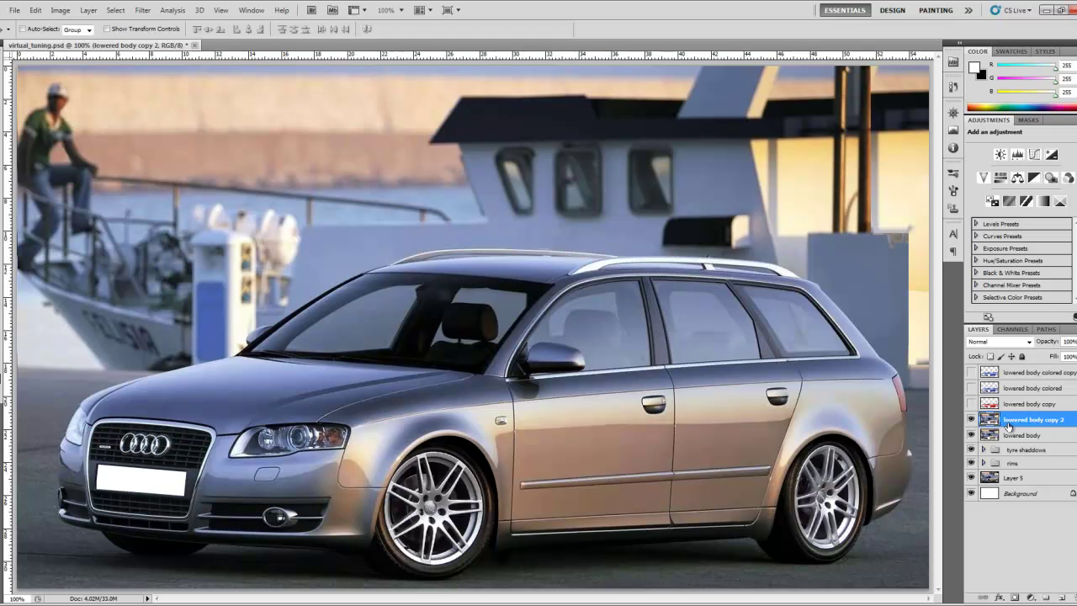
# Step: Delete the lowered body copy 2 layer, then toggle the lowered body layer's visibility off and on
pyautogui.press('Delete')
pyautogui.click(971, 420)
pyautogui.click(971, 419)
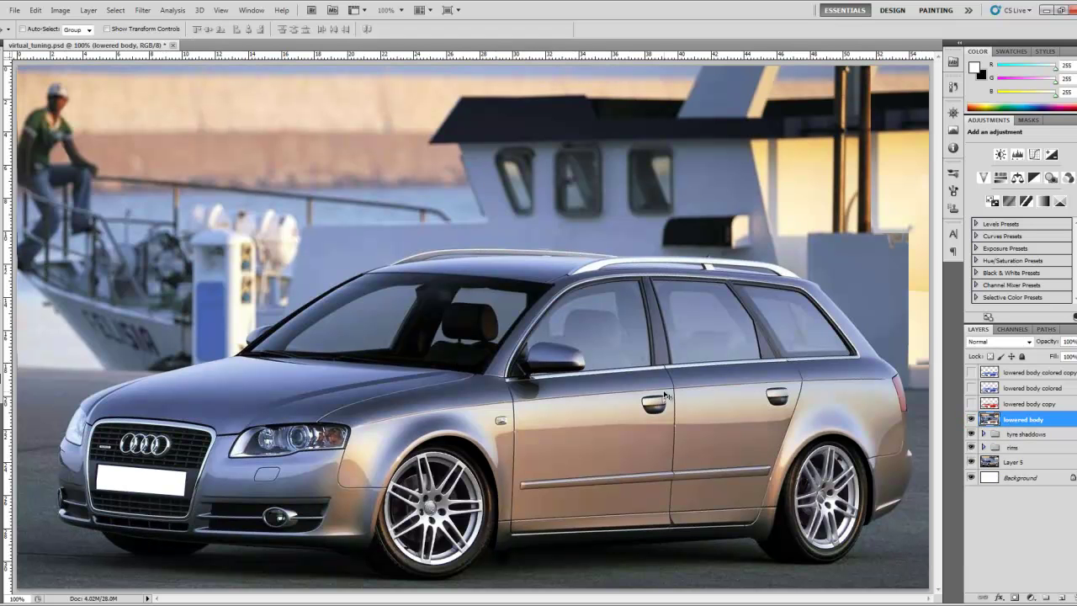
# Step: Duplicate the lowered body layer as 'lowered body copy 2' and make the copy the active layer
pyautogui.rightClick(1024, 422)
pyautogui.click(1025, 429)
pyautogui.rightClick(1024, 420)
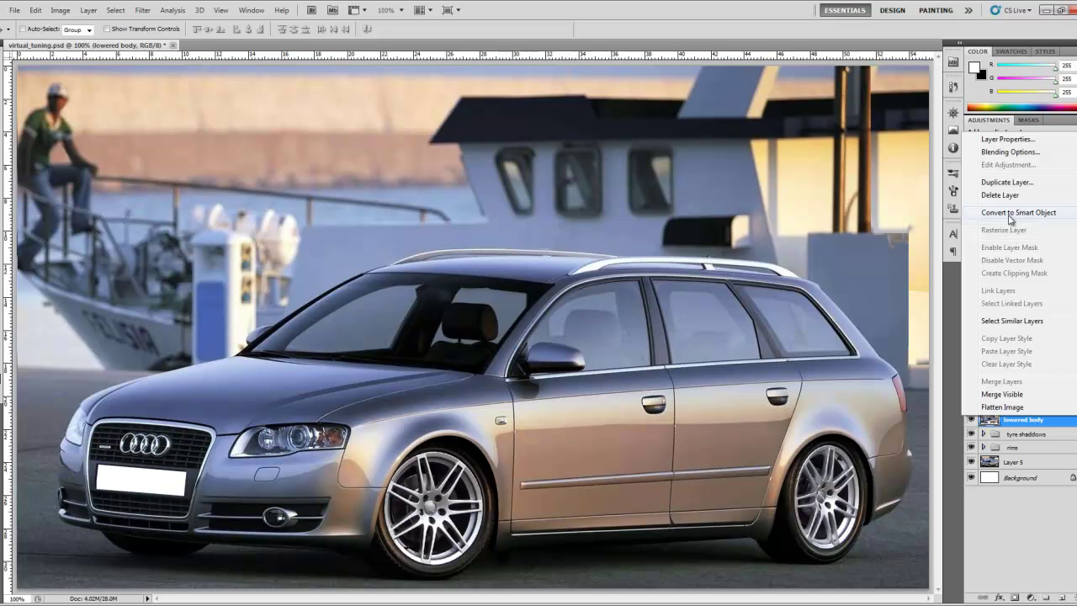
pyautogui.click(1007, 183)
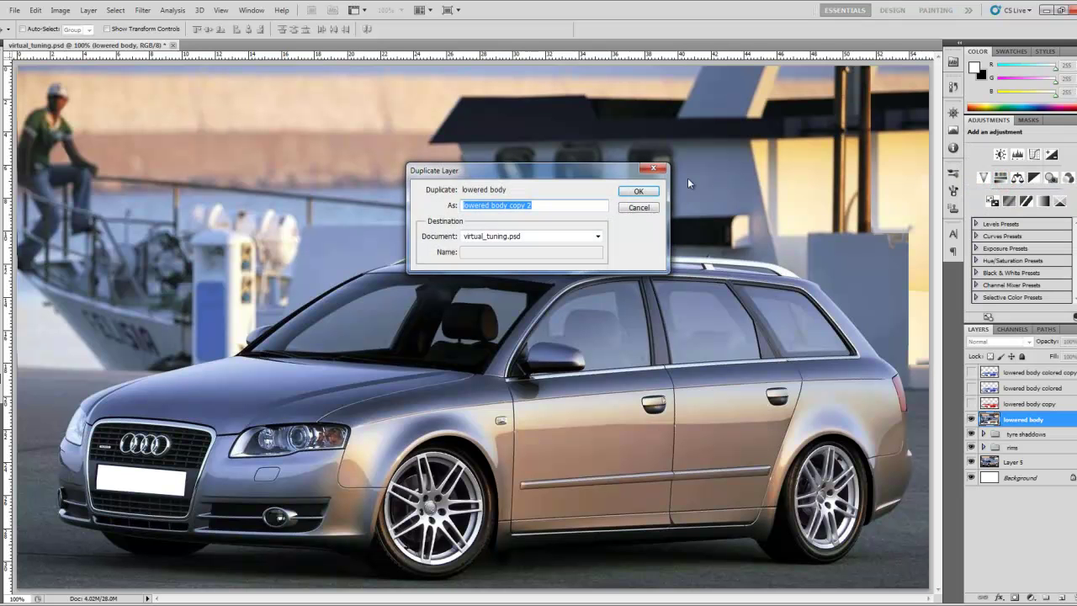
pyautogui.click(550, 204)
pyautogui.moveTo(557, 205); pyautogui.dragTo(426, 208)
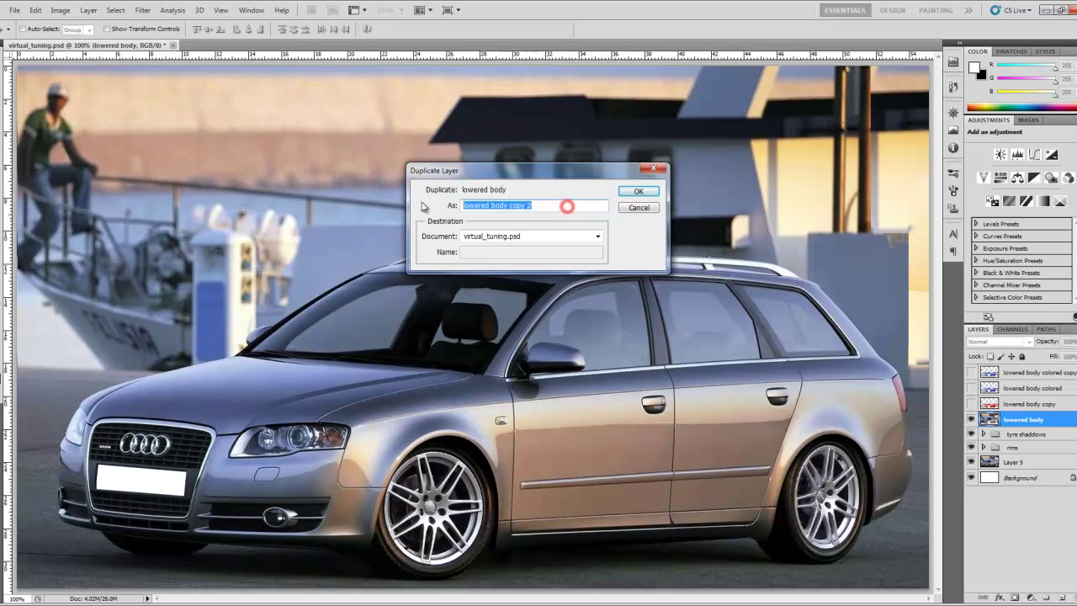
pyautogui.click(637, 193)
pyautogui.click(1033, 436)
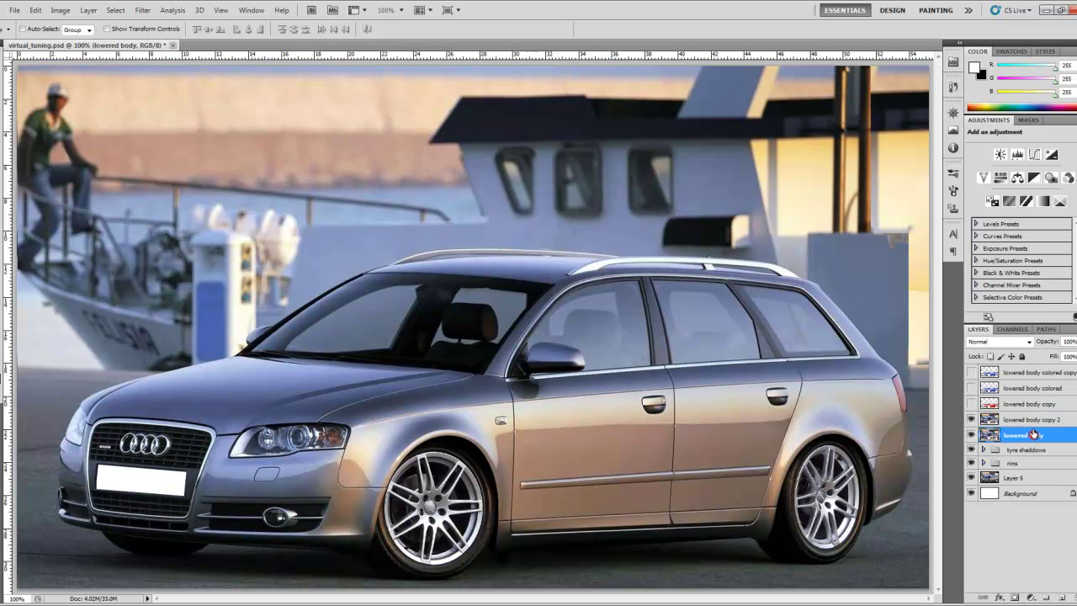
pyautogui.click(1031, 421)
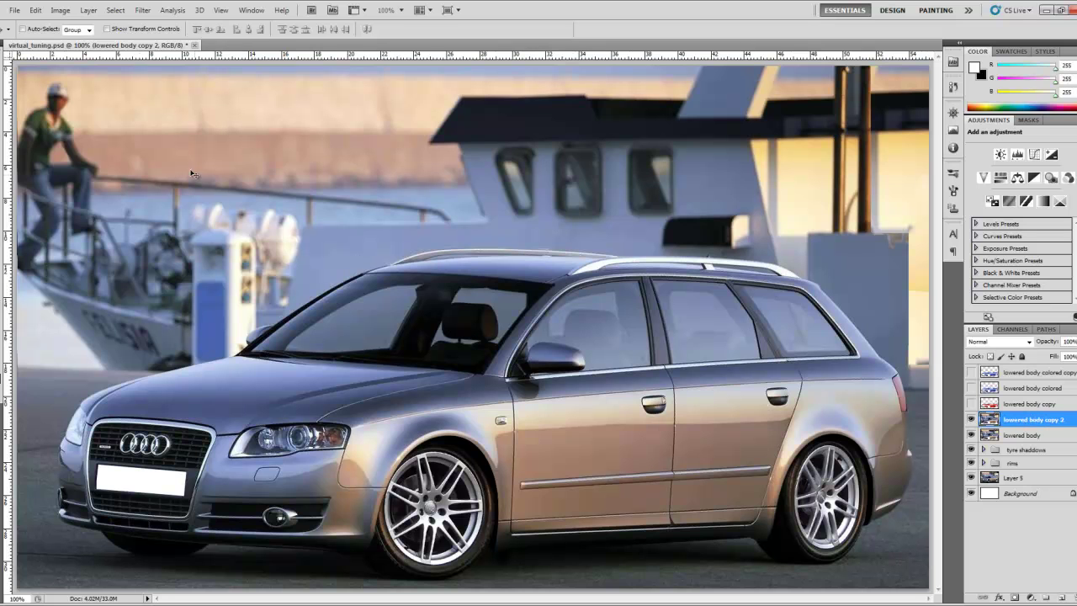
# Step: Open the Hue/Saturation dialog on lowered body copy 2 (reopened with Ctrl+U) and move it off the car
pyautogui.click(60, 10)
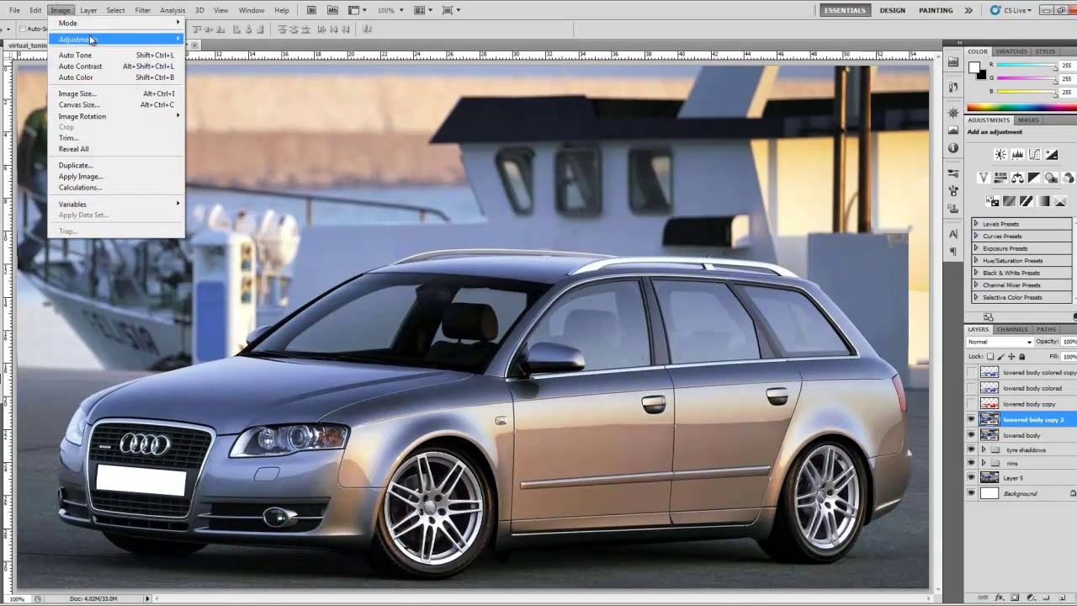
pyautogui.moveTo(92, 39)
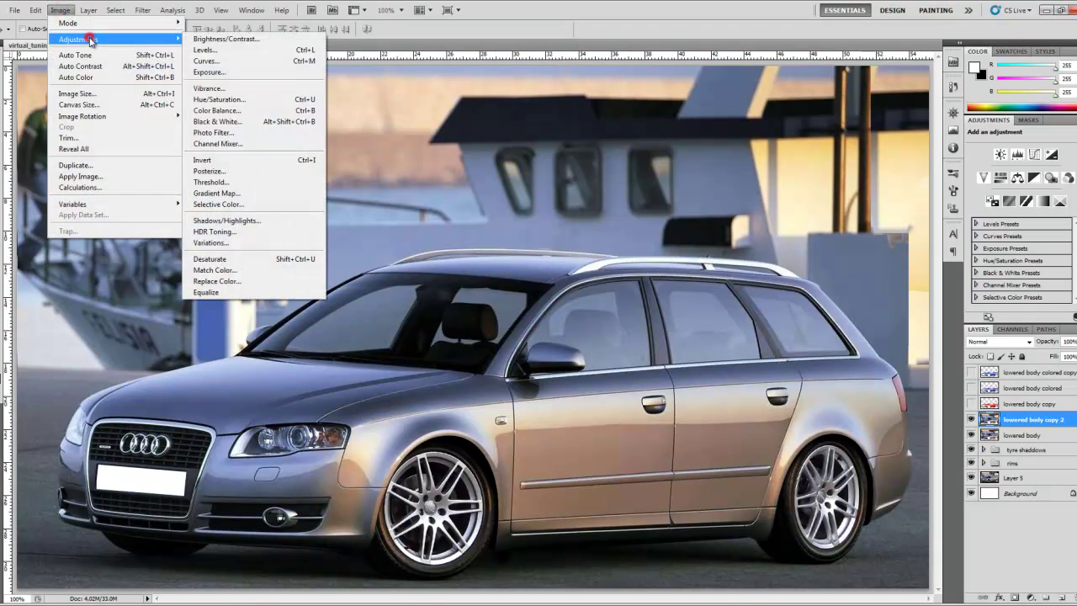
pyautogui.click(254, 101)
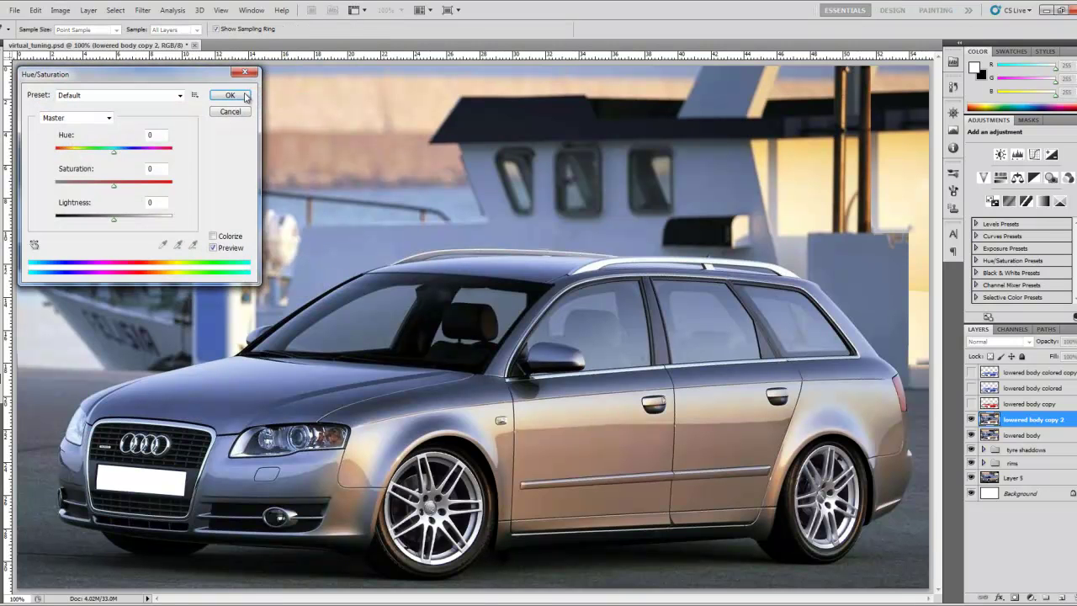
pyautogui.click(241, 74)
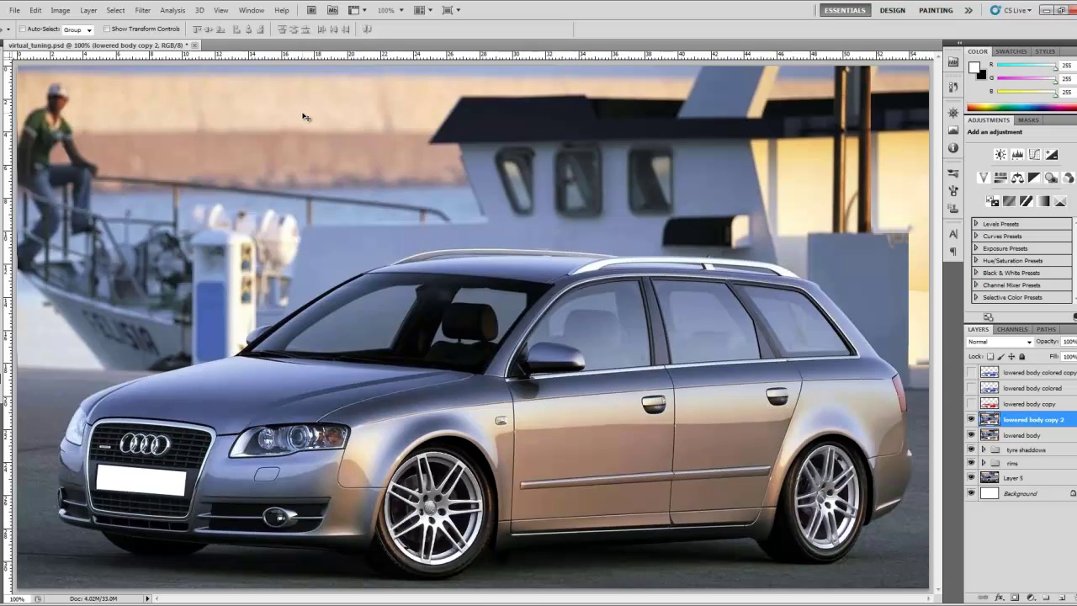
pyautogui.hotkey('ctrl', 'u')
pyautogui.moveTo(161, 75); pyautogui.dragTo(825, 91)
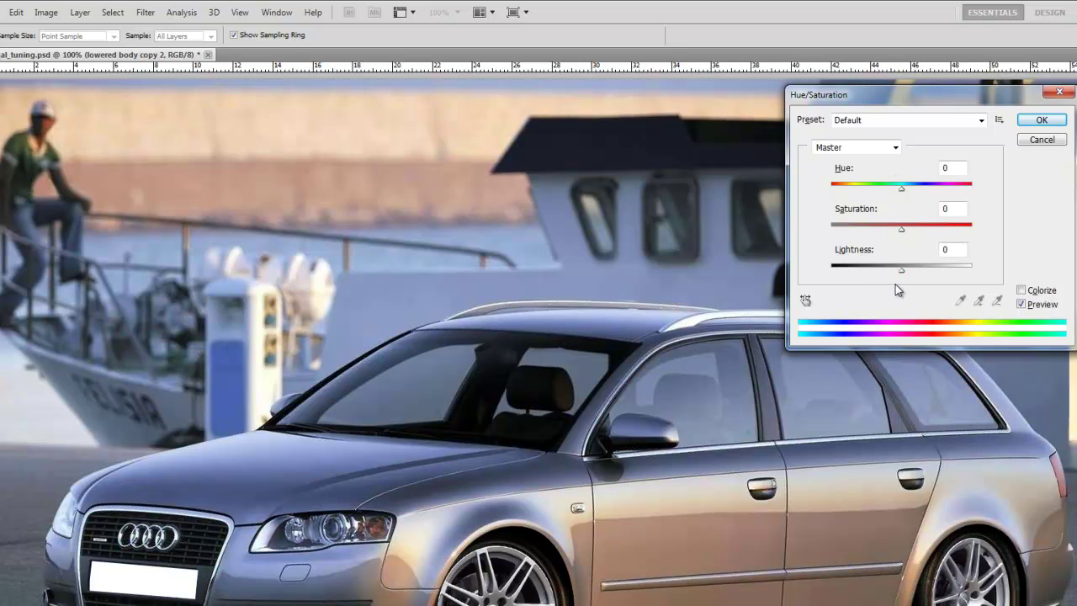
pyautogui.moveTo(902, 95); pyautogui.dragTo(144, 123)
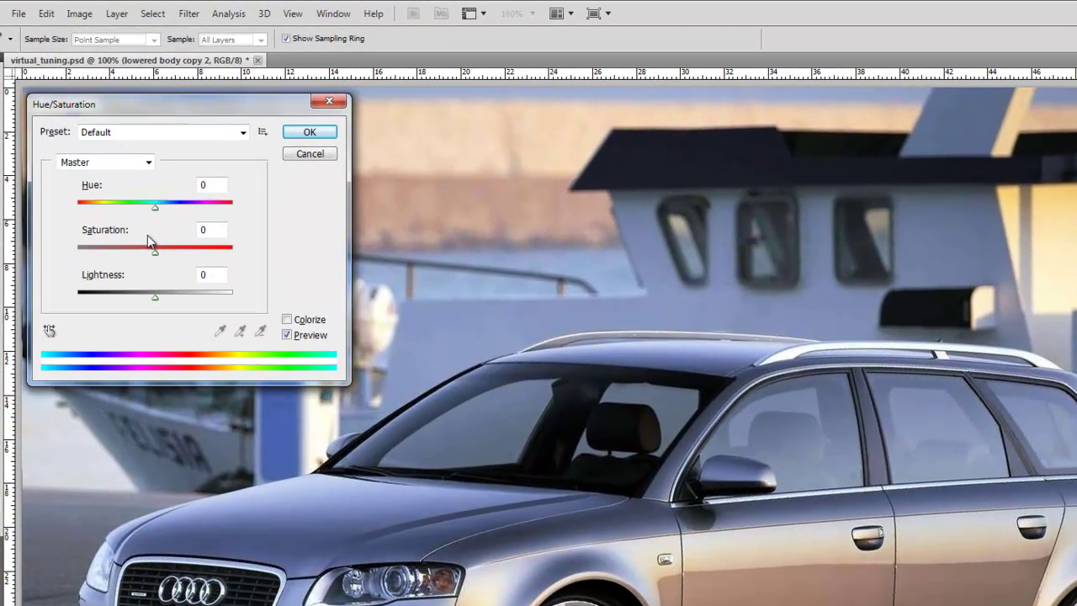
# Step: Colorize the layer and tune it to a blue tint of Hue 225, Saturation 52, then apply
pyautogui.click(289, 321)
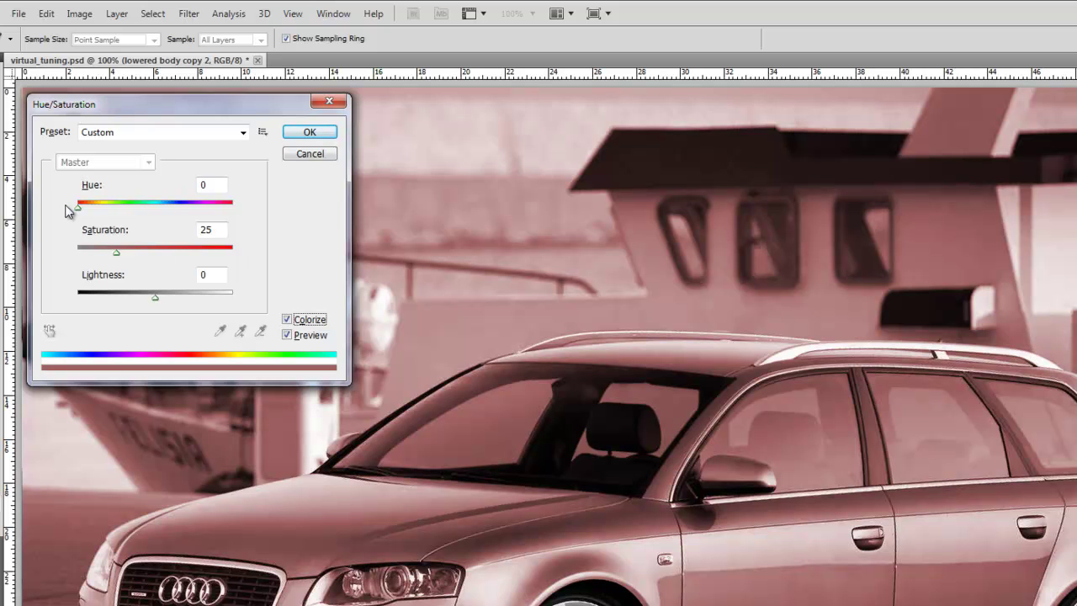
pyautogui.moveTo(80, 210); pyautogui.dragTo(99, 209)
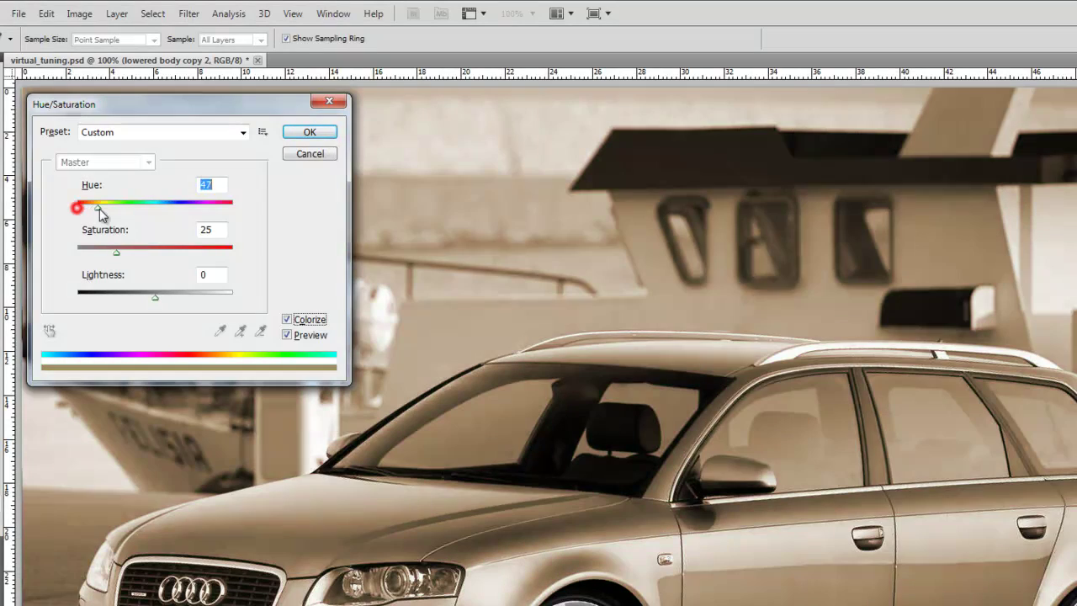
pyautogui.moveTo(119, 253); pyautogui.dragTo(142, 258)
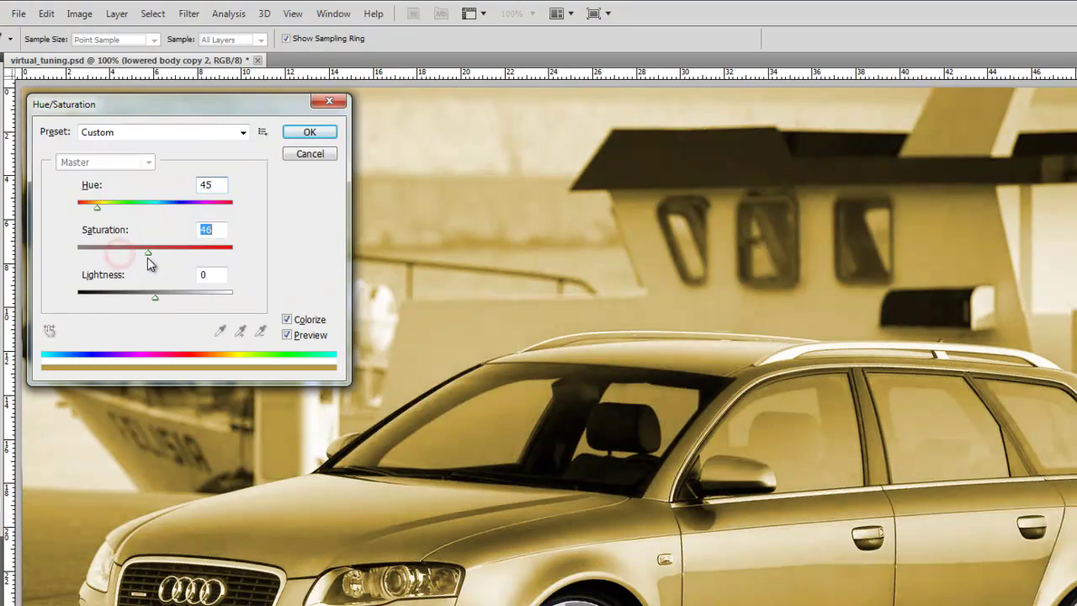
pyautogui.moveTo(98, 208); pyautogui.dragTo(180, 220)
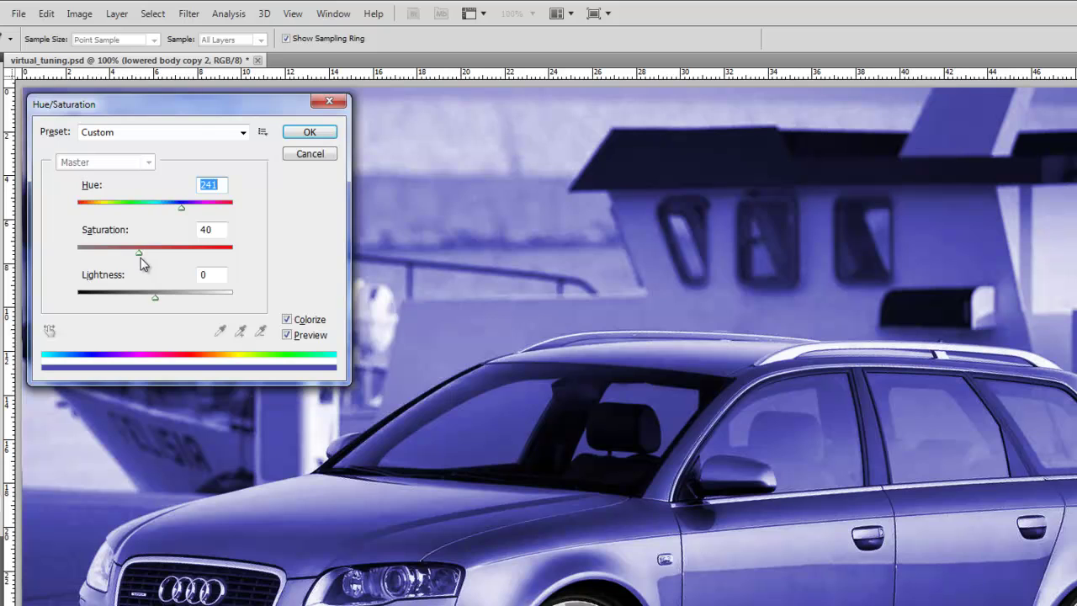
pyautogui.moveTo(140, 254); pyautogui.dragTo(157, 258)
pyautogui.moveTo(159, 301); pyautogui.dragTo(156, 301)
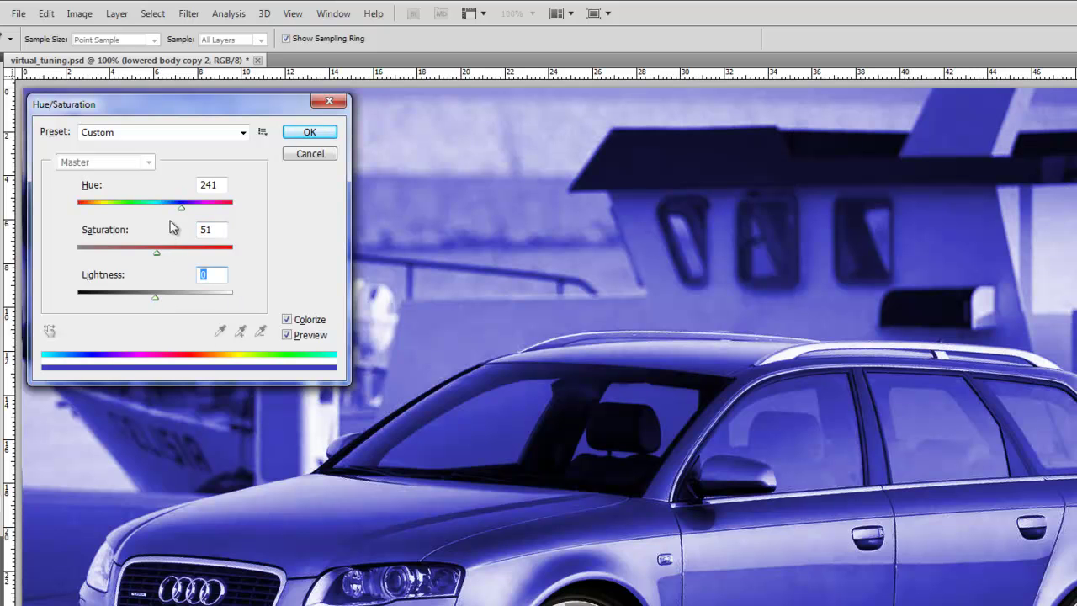
pyautogui.moveTo(183, 209); pyautogui.dragTo(175, 211)
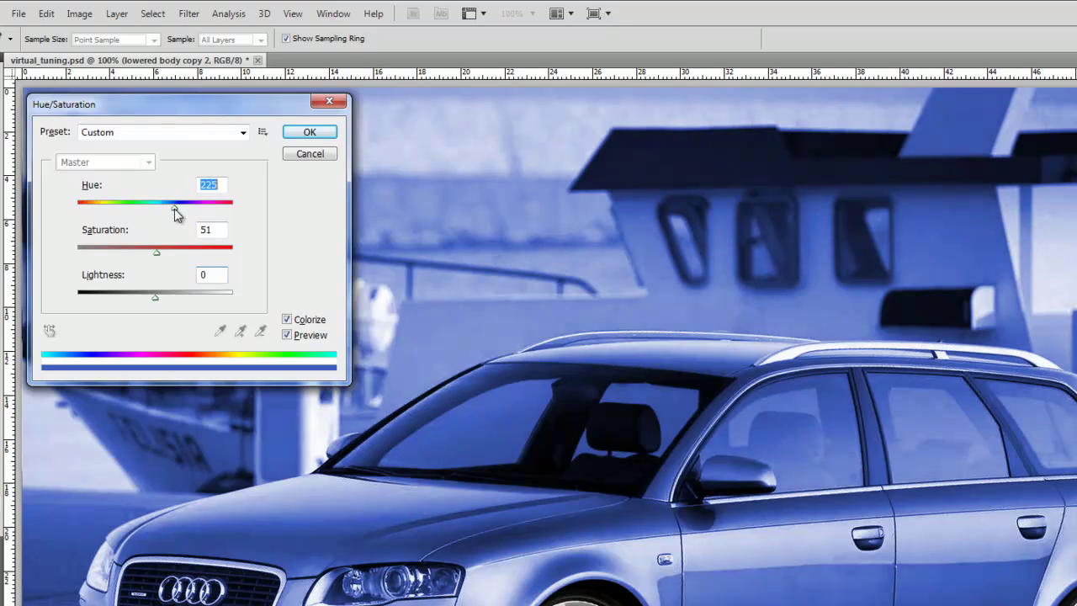
pyautogui.moveTo(157, 251); pyautogui.dragTo(161, 256)
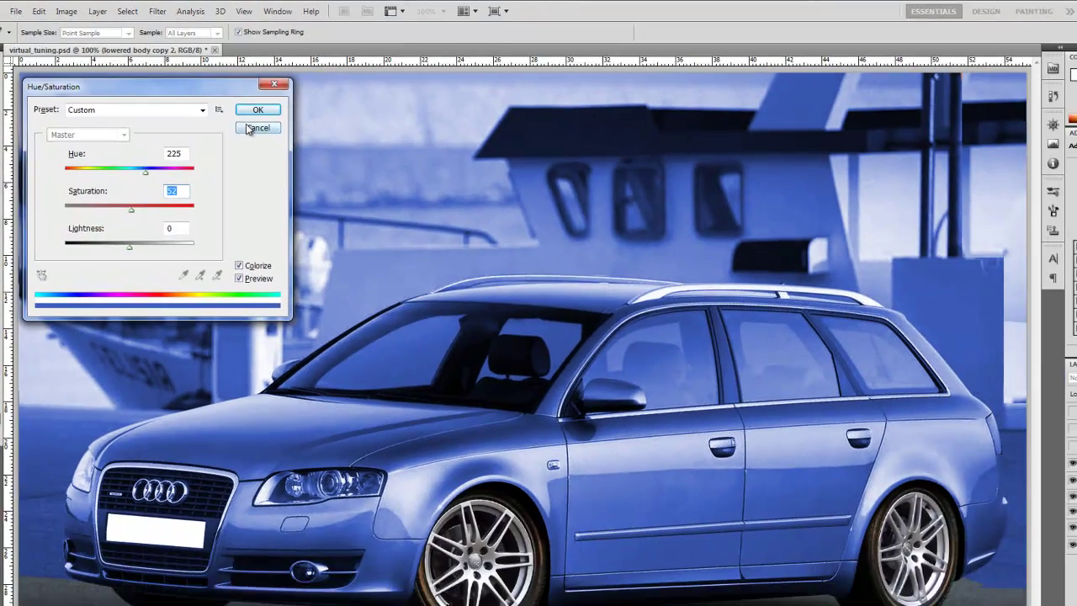
pyautogui.click(310, 132)
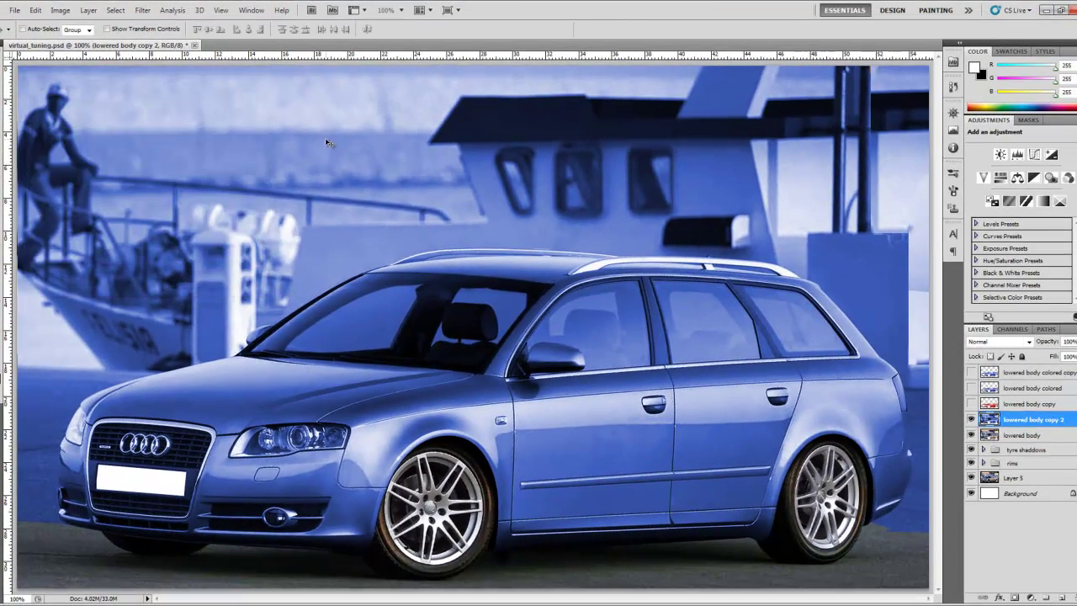
# Step: Compare the blue layer by toggling its visibility, zoom out, and undo a trial 26 px nudge
pyautogui.click(971, 419)
pyautogui.click(971, 419)
pyautogui.hotkey('ctrl', '-')
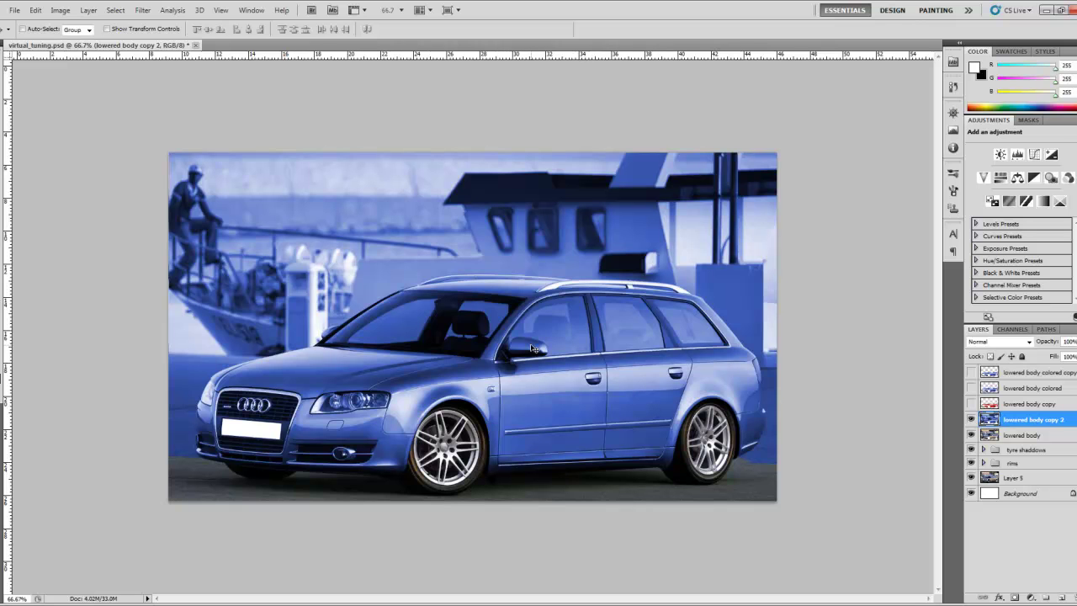
pyautogui.moveTo(530, 348); pyautogui.dragTo(553, 347)
pyautogui.hotkey('ctrl', 'z')
pyautogui.hotkey('ctrl', '+')
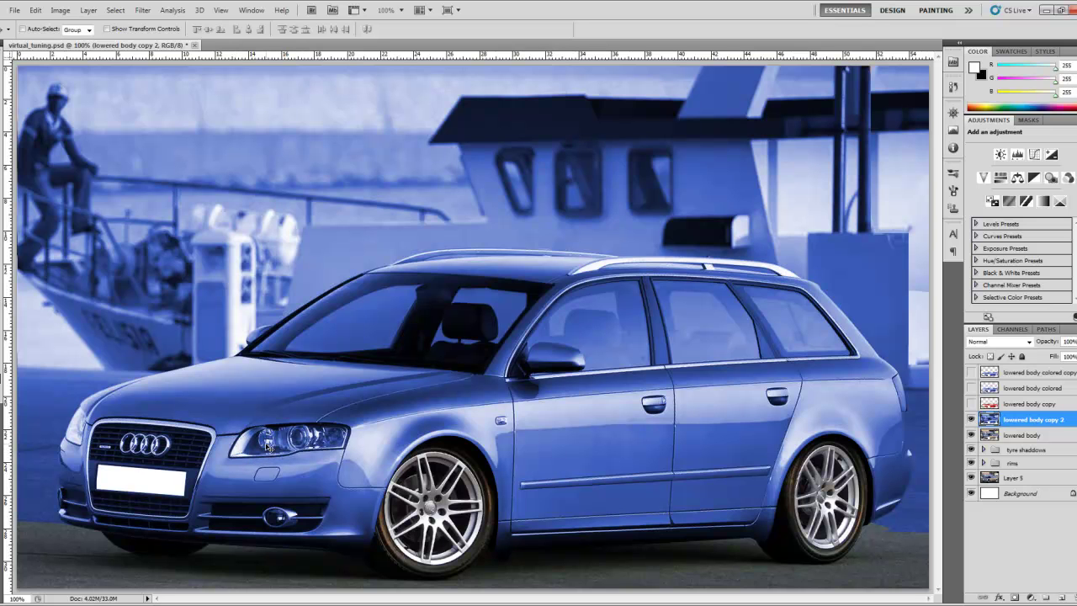
# Step: Zoom in close on the car's front headlight and pick the Lasso tool
pyautogui.hotkey('ctrl', '+')
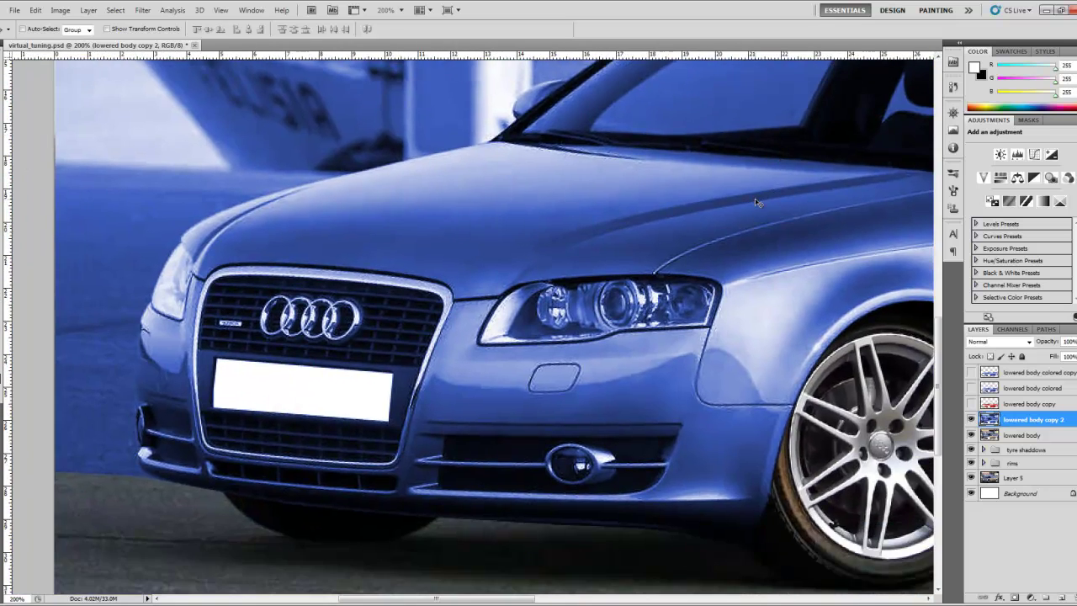
pyautogui.hotkey('ctrl', '+')
pyautogui.moveTo(754, 219); pyautogui.dragTo(693, 300)
pyautogui.press('l')
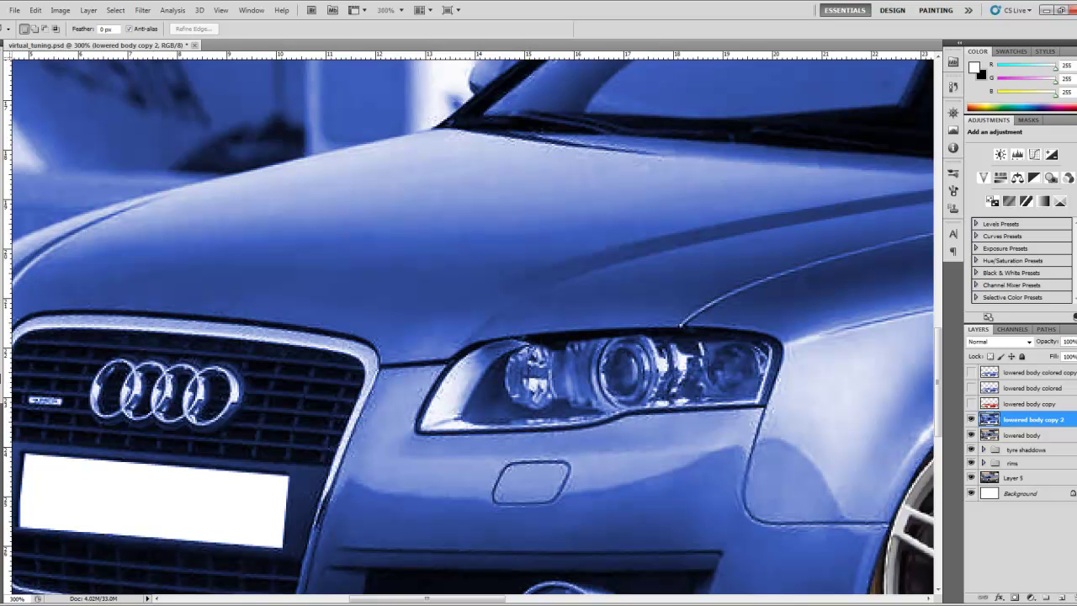
# Step: With the Polygonal Lasso, outline the headlight's left edge and along its top to the right corner
pyautogui.click(2, 88)
pyautogui.click(34, 99)
pyautogui.click(448, 365)
pyautogui.click(478, 344)
pyautogui.click(510, 336)
pyautogui.click(555, 333)
pyautogui.click(623, 330)
pyautogui.click(686, 328)
pyautogui.click(717, 330)
pyautogui.click(761, 332)
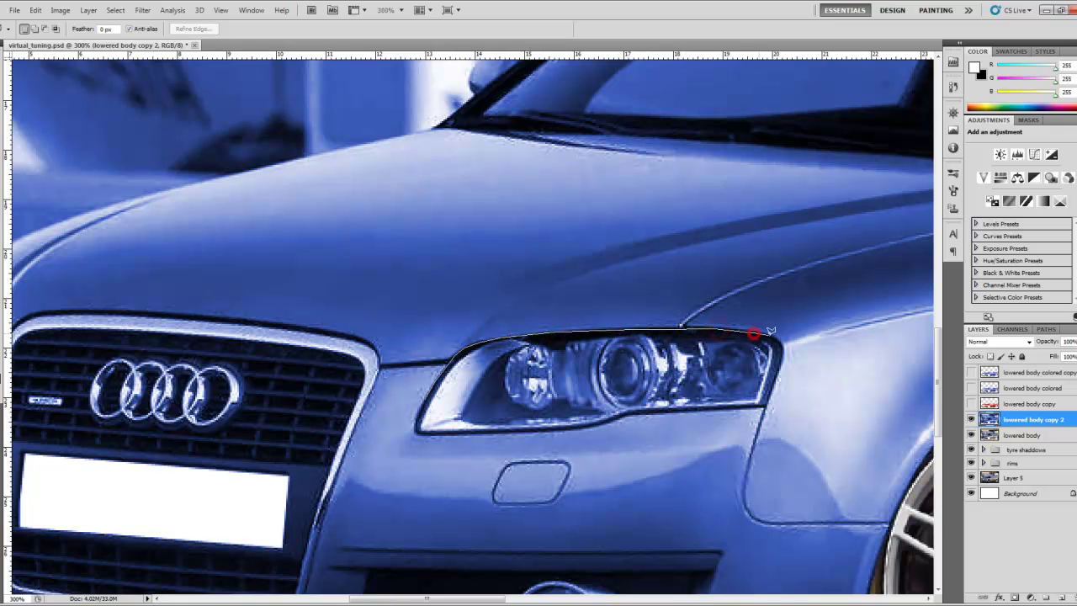
# Step: Finish the outline around the right corner and bottom, closing the headlight selection on lowered body copy 2
pyautogui.click(782, 349)
pyautogui.click(765, 408)
pyautogui.click(686, 410)
pyautogui.click(632, 412)
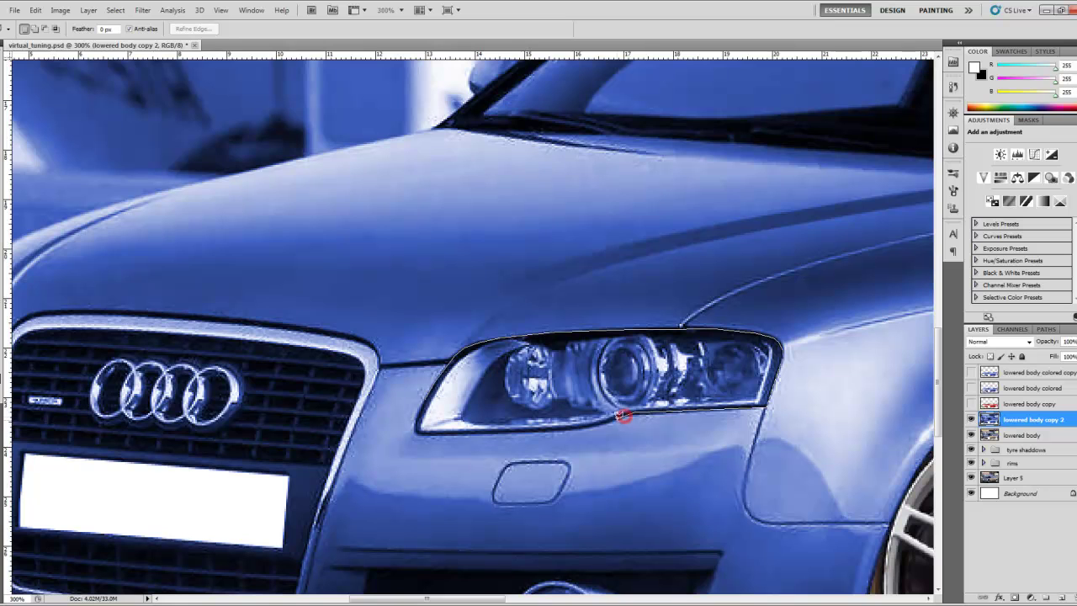
pyautogui.click(584, 428)
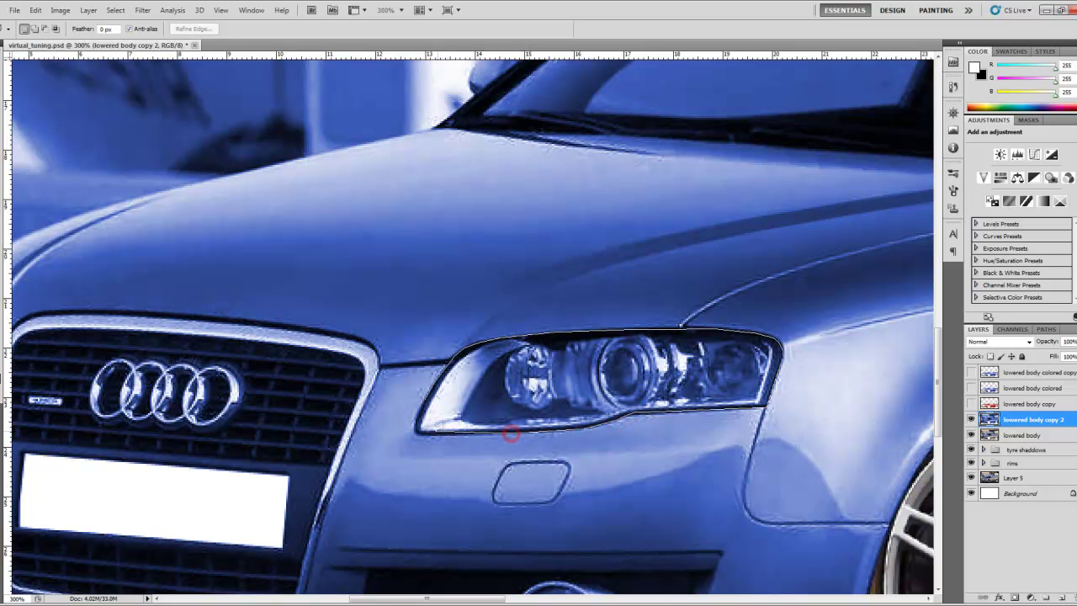
pyautogui.click(432, 434)
pyautogui.click(413, 411)
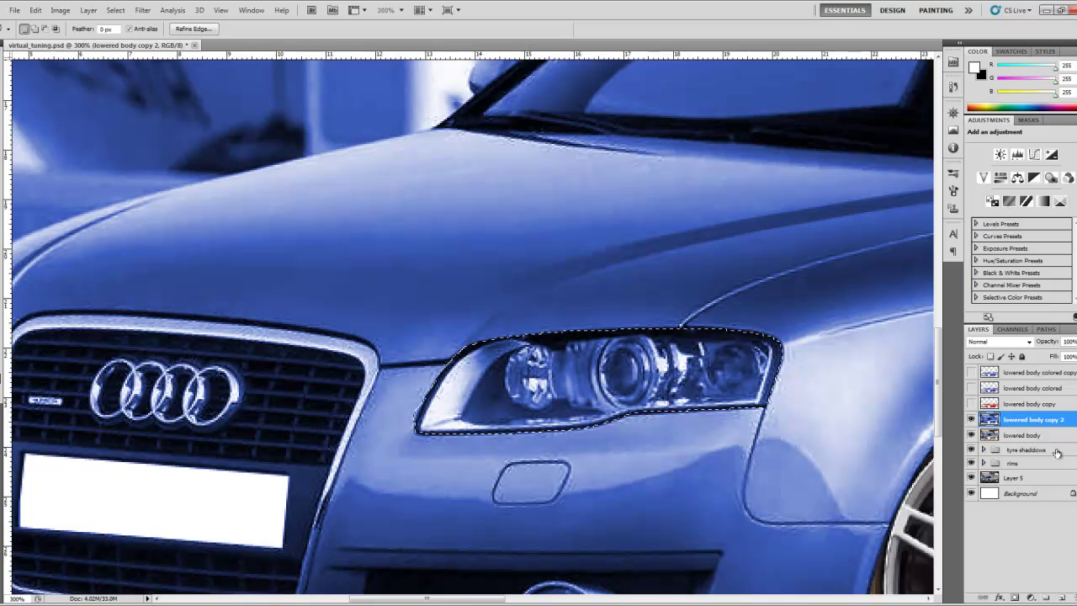
pyautogui.click(1046, 424)
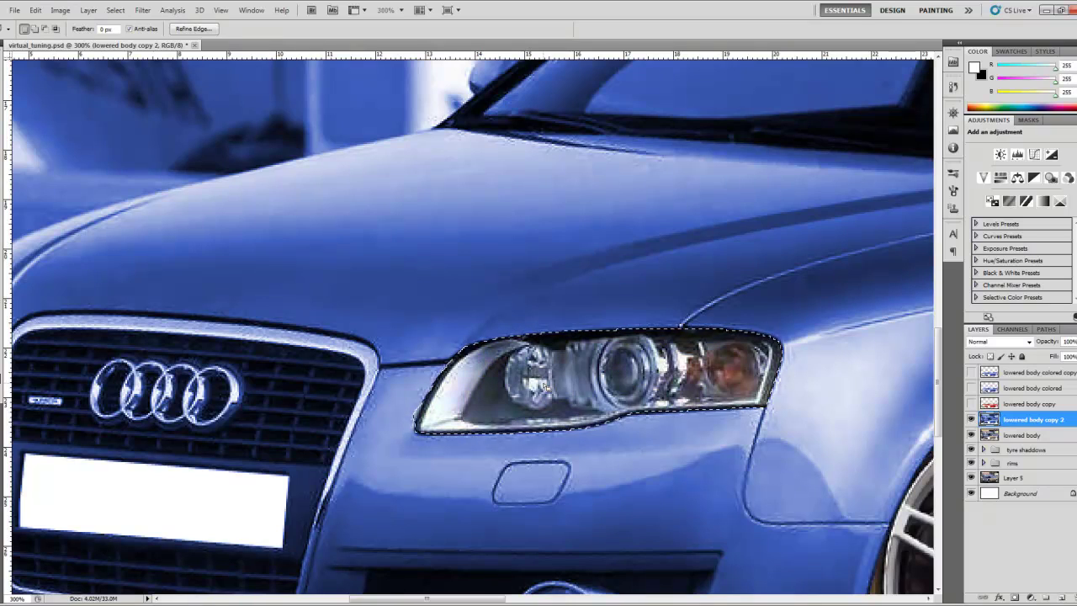
pyautogui.hotkey('ctrl', '-')
pyautogui.hotkey('ctrl', 'd')
pyautogui.hotkey('ctrl', '-')
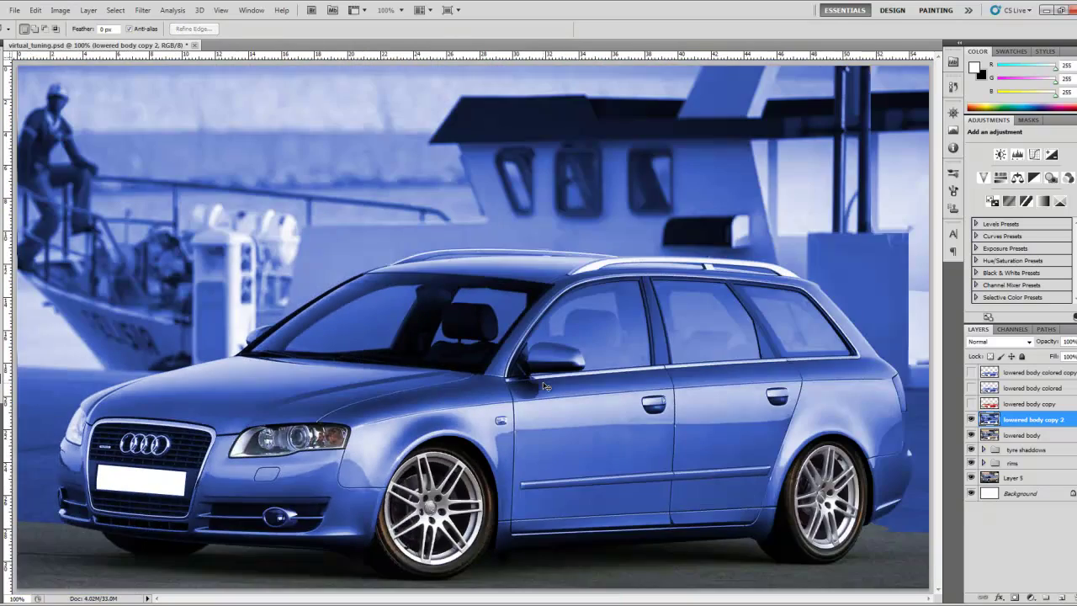
pyautogui.hotkey('ctrl', '+')
pyautogui.hscroll(-5, 543, 458)
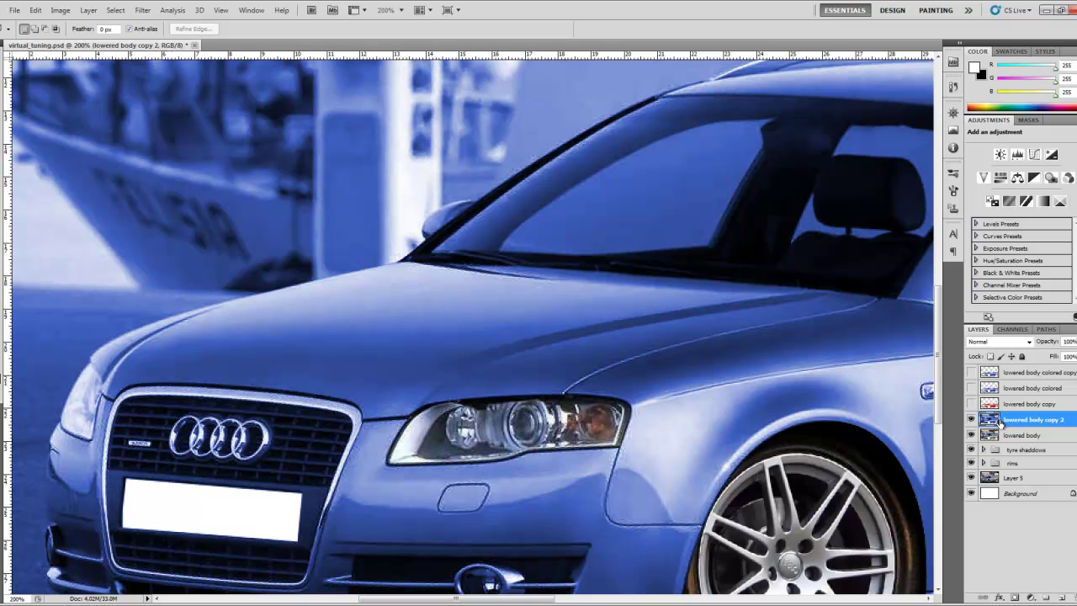
pyautogui.click(971, 419)
pyautogui.click(971, 419)
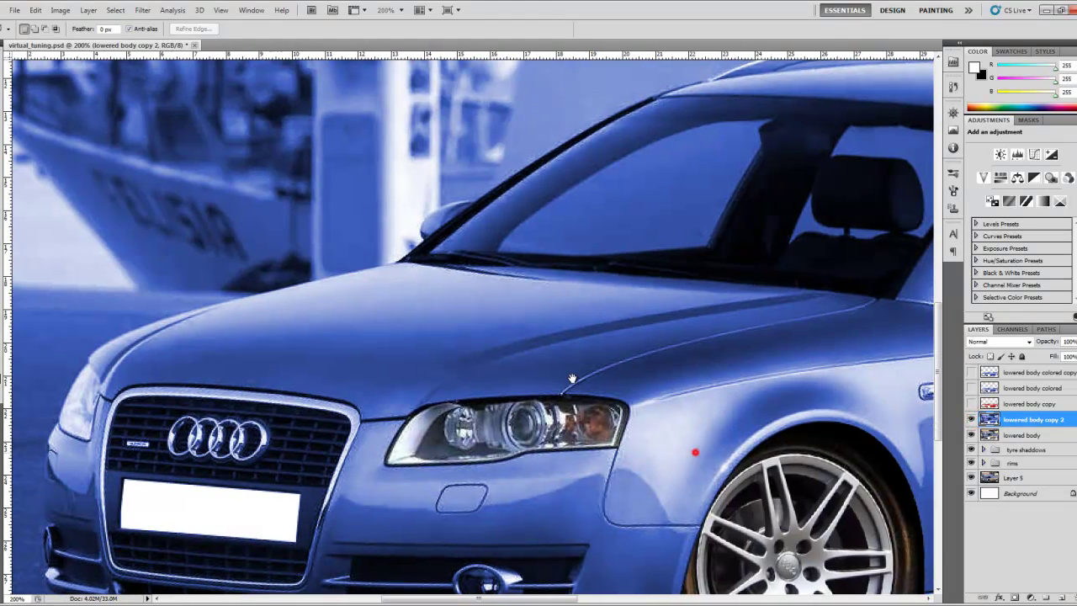
pyautogui.moveTo(571, 379); pyautogui.dragTo(644, 221)
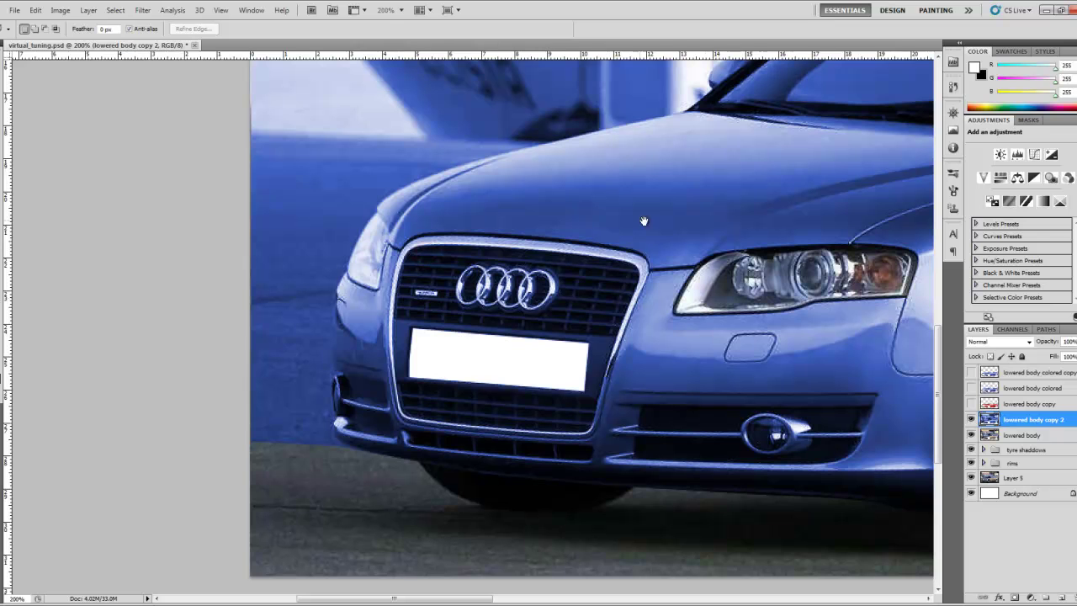
pyautogui.moveTo(745, 343); pyautogui.dragTo(349, 381)
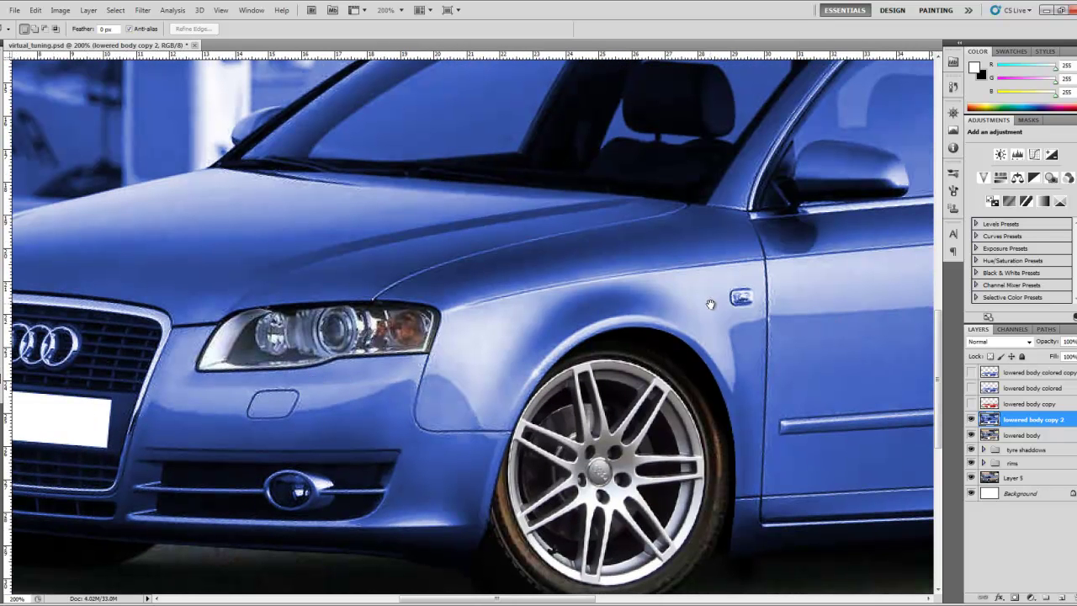
pyautogui.moveTo(259, 409); pyautogui.dragTo(539, 339)
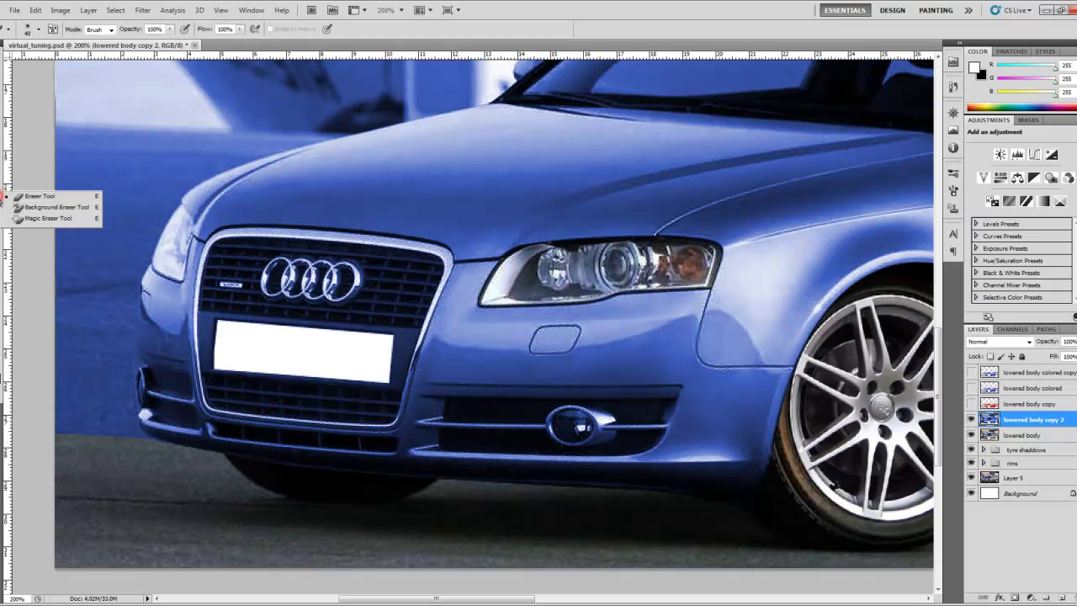
# Step: Set the standard Eraser brush to 100% hardness and shrink it to size 10
pyautogui.click(40, 196)
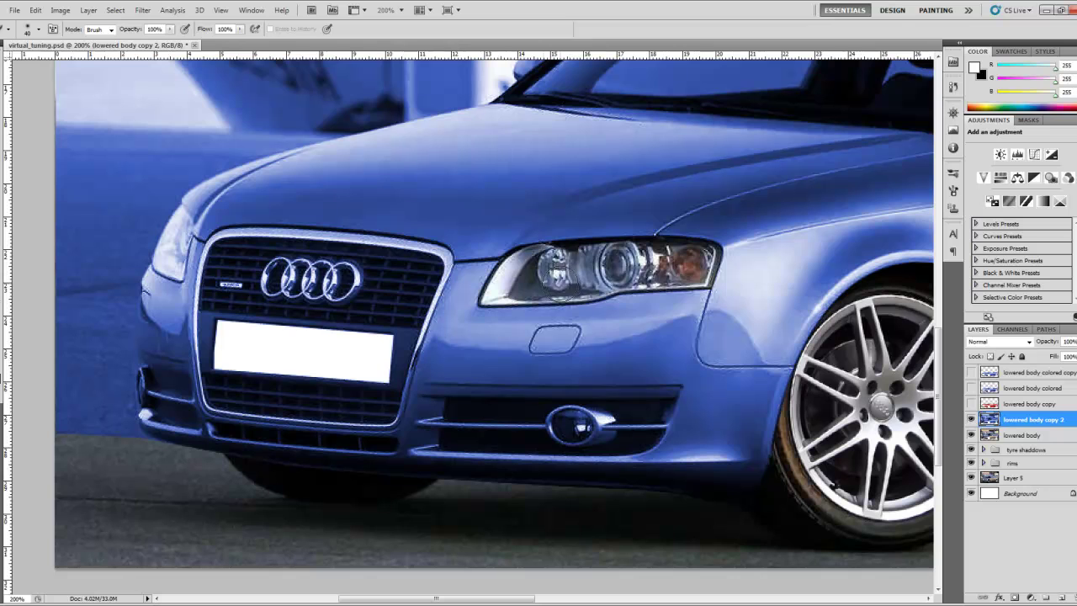
pyautogui.rightClick(543, 277)
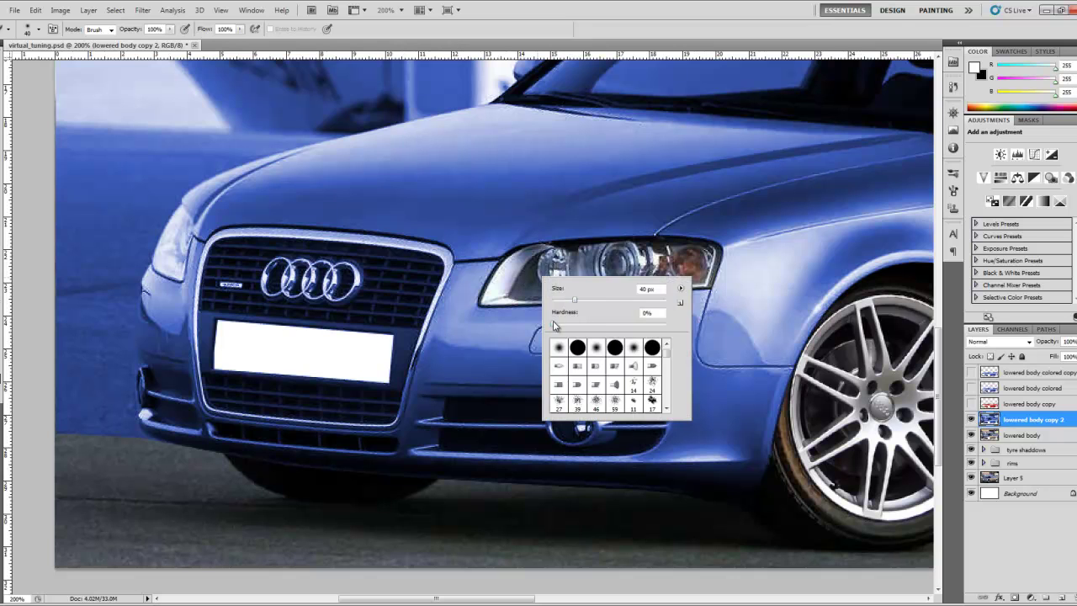
pyautogui.moveTo(553, 326); pyautogui.dragTo(678, 328)
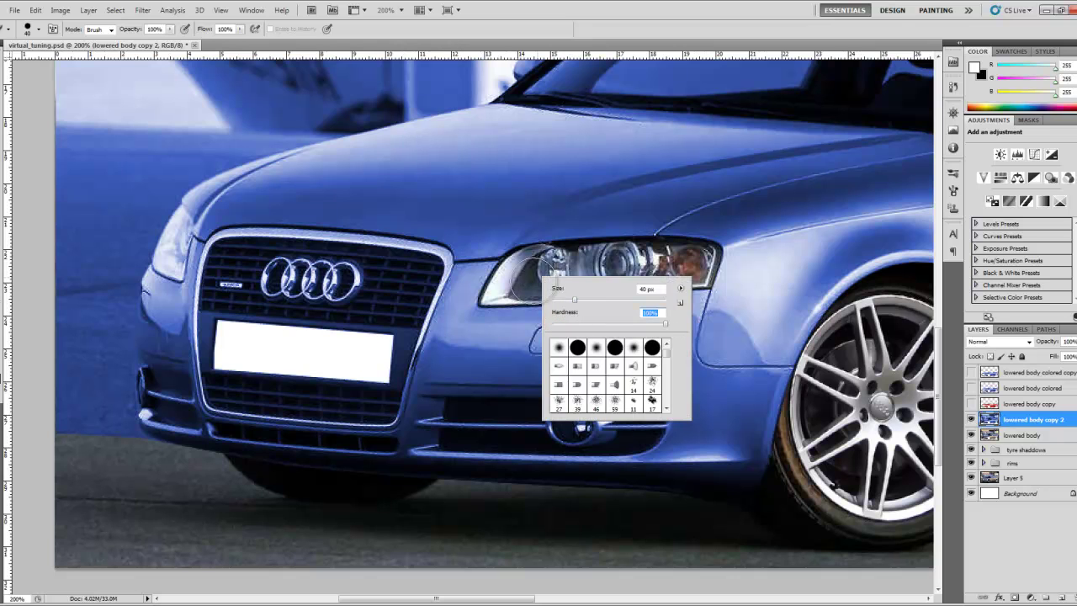
pyautogui.click(493, 284)
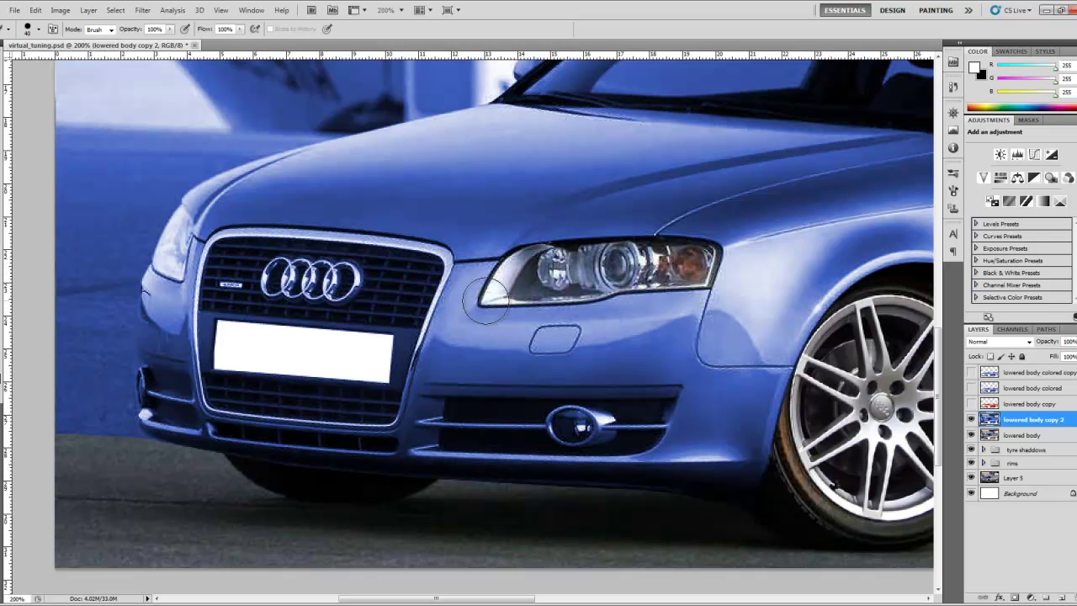
pyautogui.rightClick(173, 257)
pyautogui.moveTo(198, 279); pyautogui.dragTo(191, 277)
pyautogui.click(161, 249)
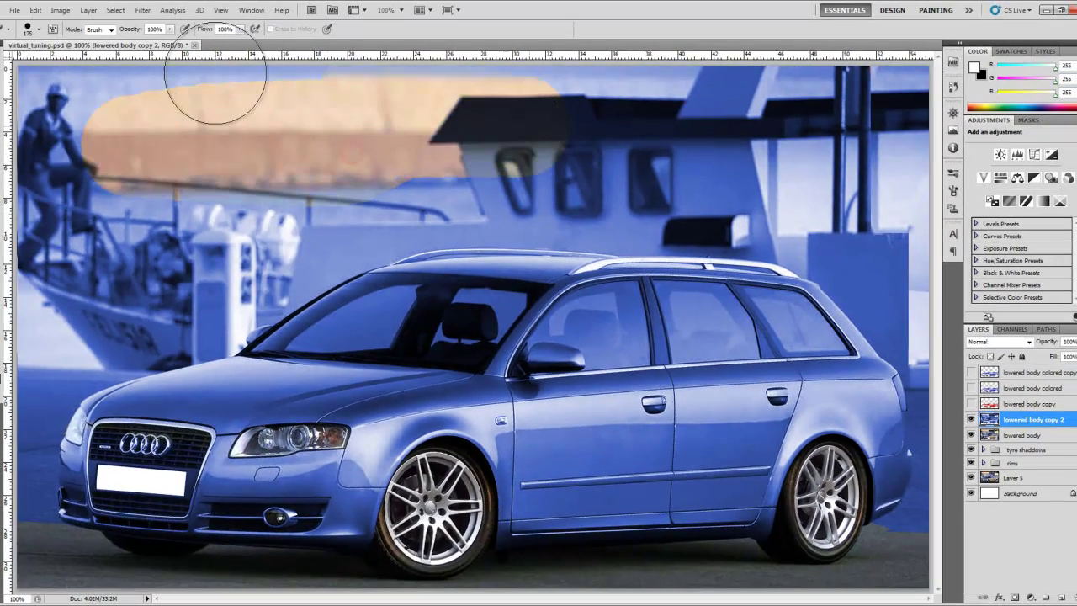
# Step: Erase the blue tint over the man and boat, then zoom out and back to 100% to check
pyautogui.moveTo(38, 97)
pyautogui.mouseDown()
pyautogui.moveTo(101, 252)
pyautogui.moveTo(210, 236)
pyautogui.moveTo(30, 391)
pyautogui.moveTo(33, 496)
pyautogui.moveTo(176, 354)
pyautogui.moveTo(433, 148)
pyautogui.moveTo(801, 150)
pyautogui.moveTo(368, 181)
pyautogui.mouseUp()
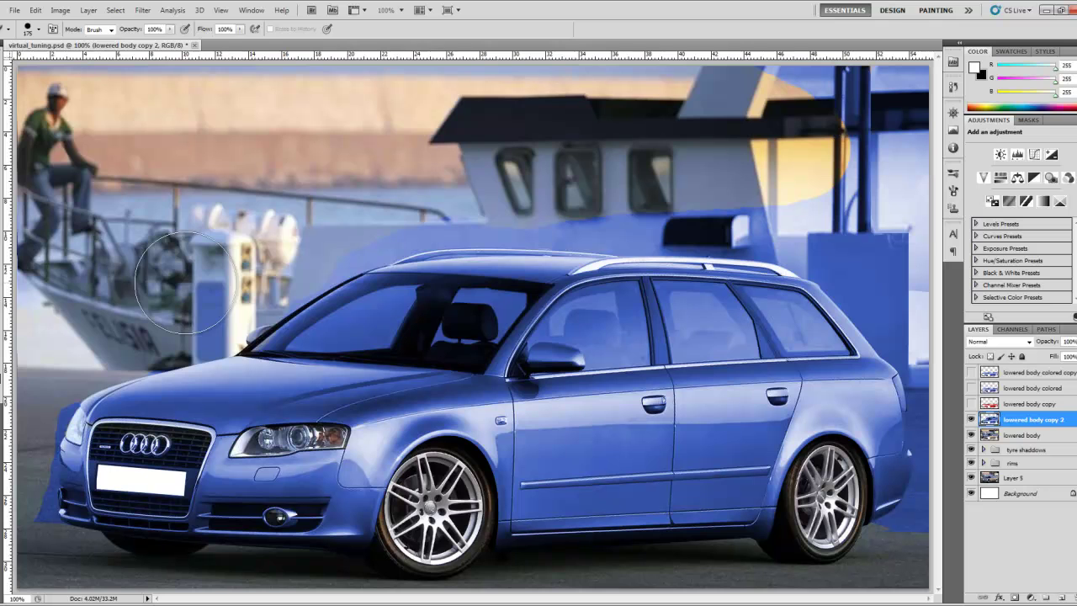
pyautogui.press('m')
pyautogui.moveTo(2, 99); pyautogui.dragTo(38, 93)
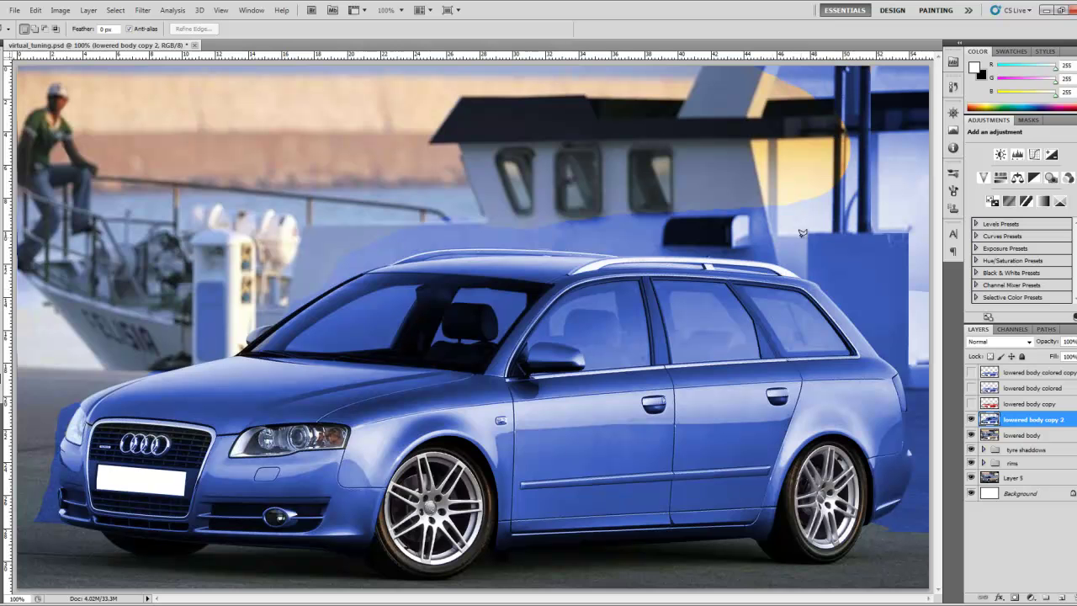
pyautogui.hotkey('ctrl', '-')
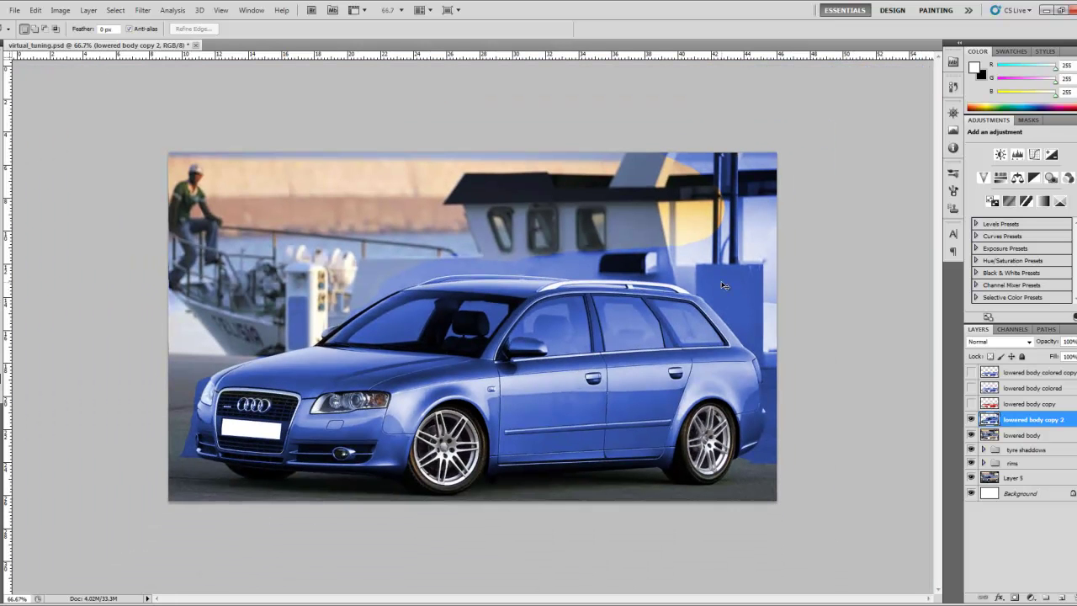
pyautogui.hotkey('ctrl', '+')
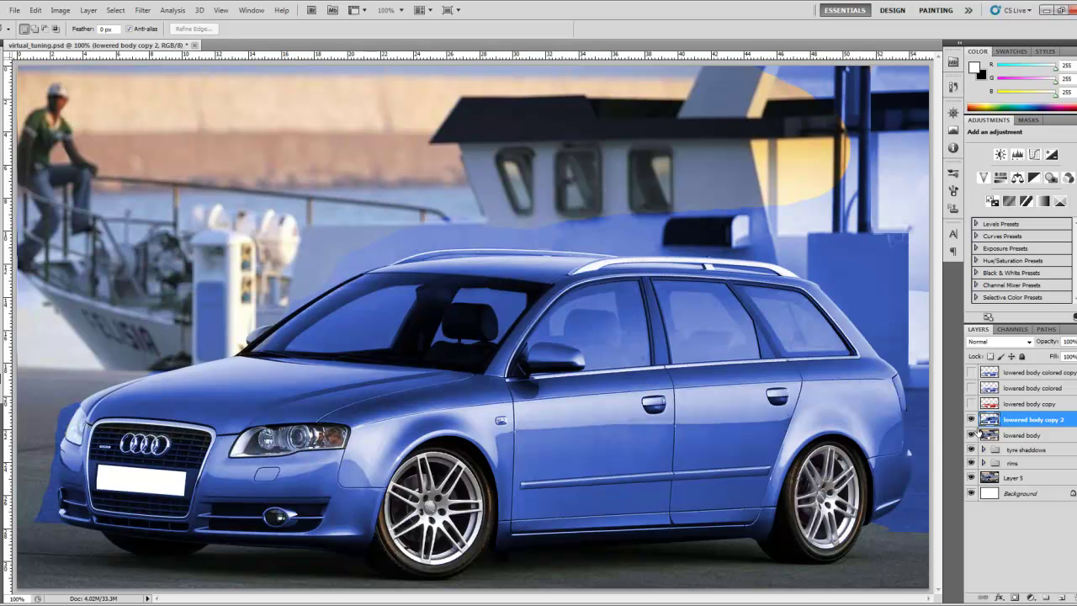
# Step: Hide lowered body copy 2, then show and select 'lowered body colored copy', toggling it to compare
pyautogui.click(971, 419)
pyautogui.click(972, 372)
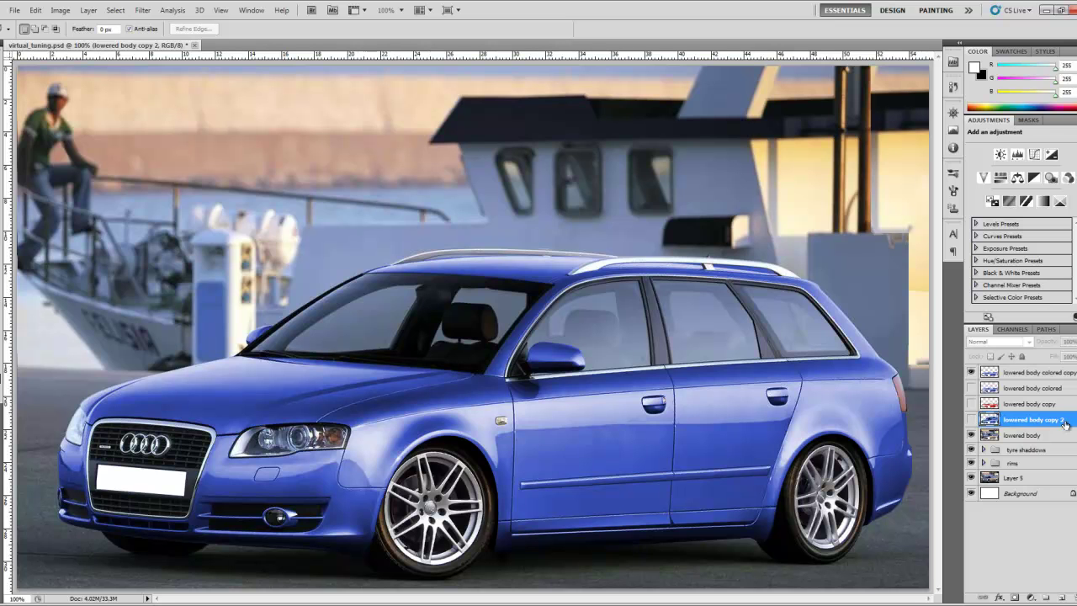
pyautogui.click(1001, 373)
pyautogui.click(972, 373)
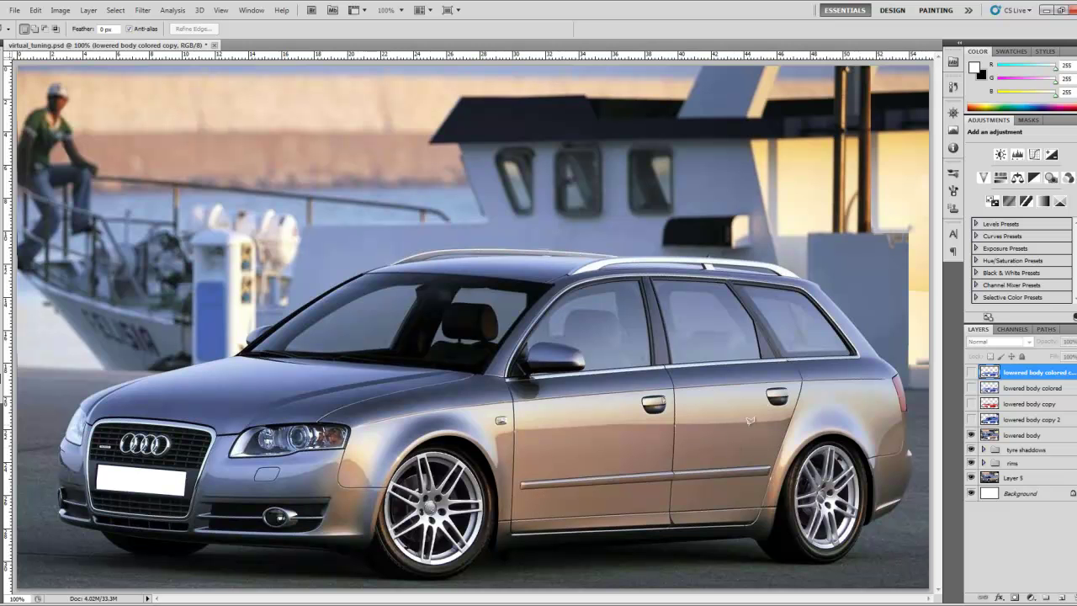
pyautogui.click(971, 372)
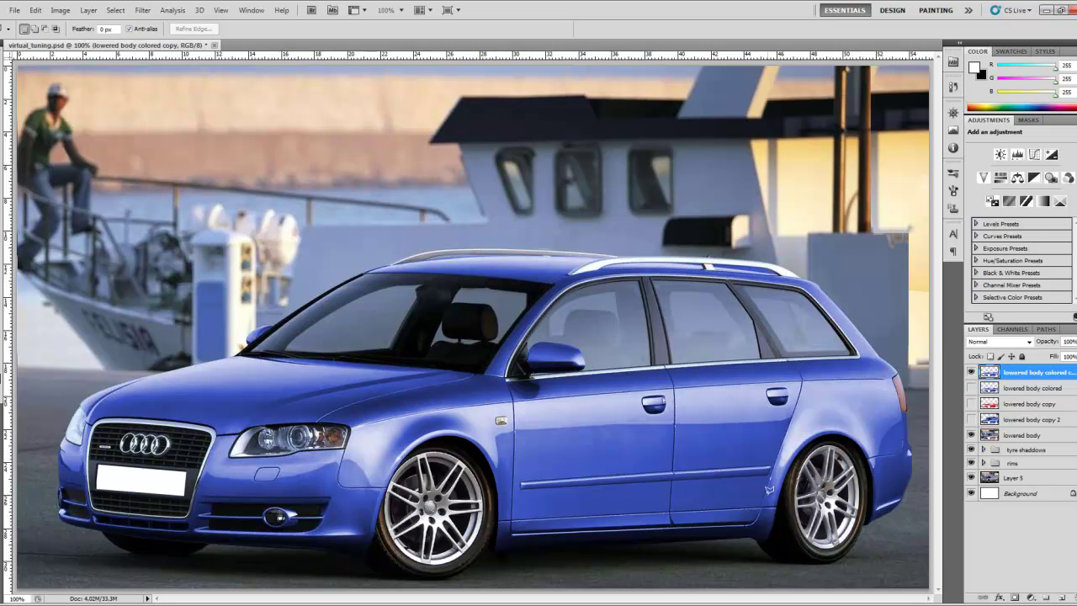
# Step: Try Overlay, then settle the 'lowered body colored copy' blend mode on Multiply
pyautogui.click(1006, 345)
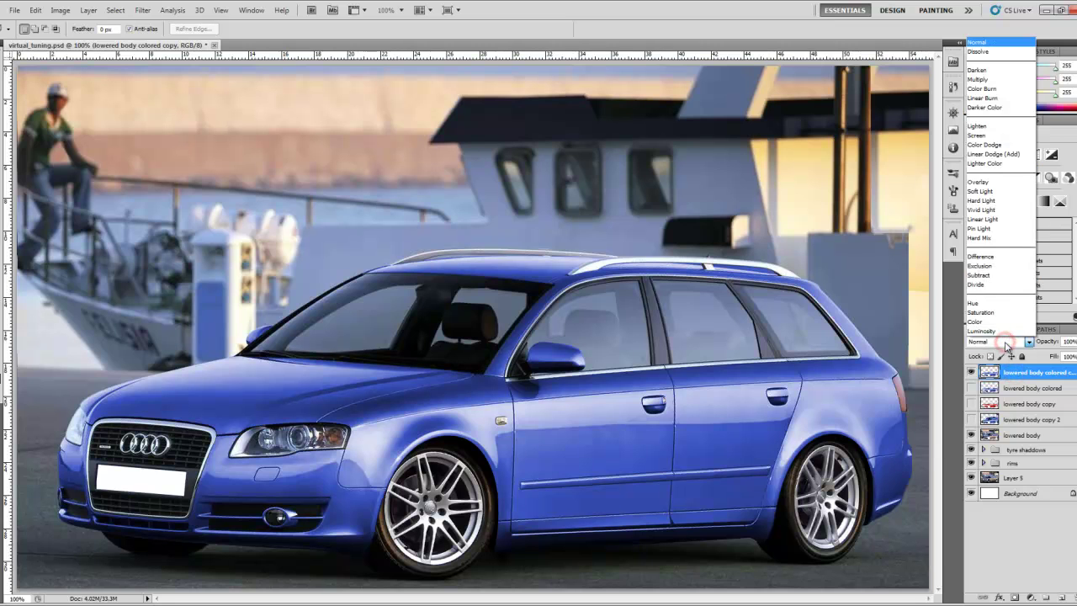
pyautogui.click(1006, 344)
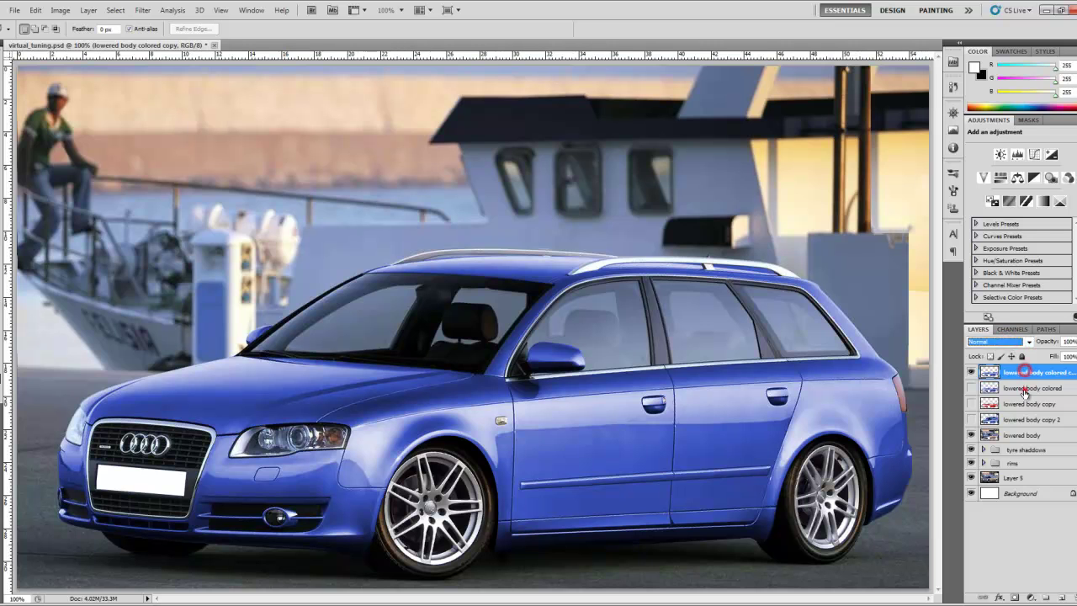
pyautogui.click(1025, 373)
pyautogui.click(1010, 342)
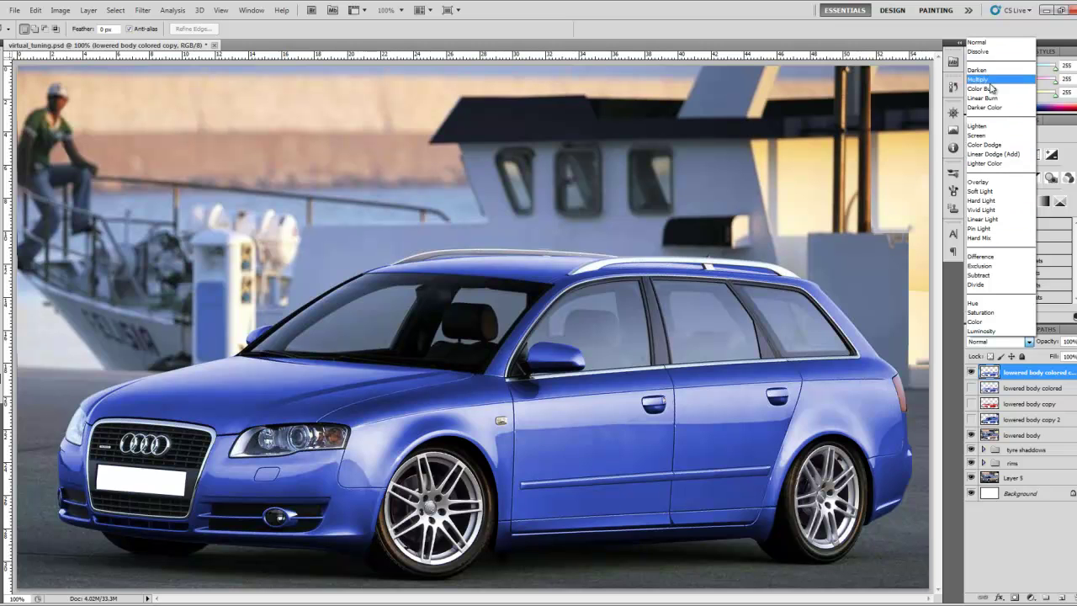
pyautogui.click(985, 183)
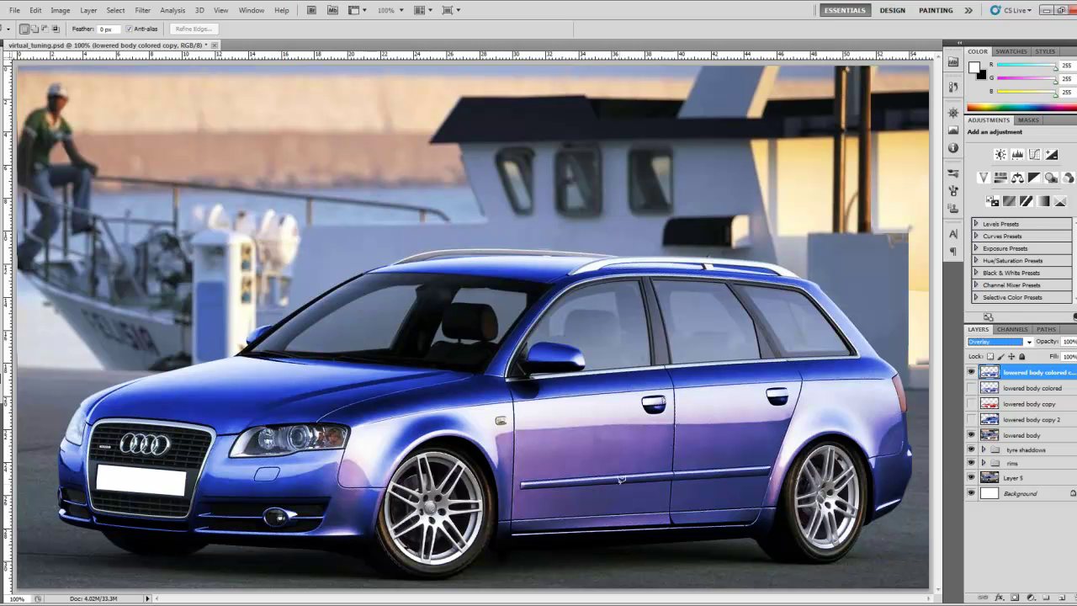
pyautogui.click(1012, 341)
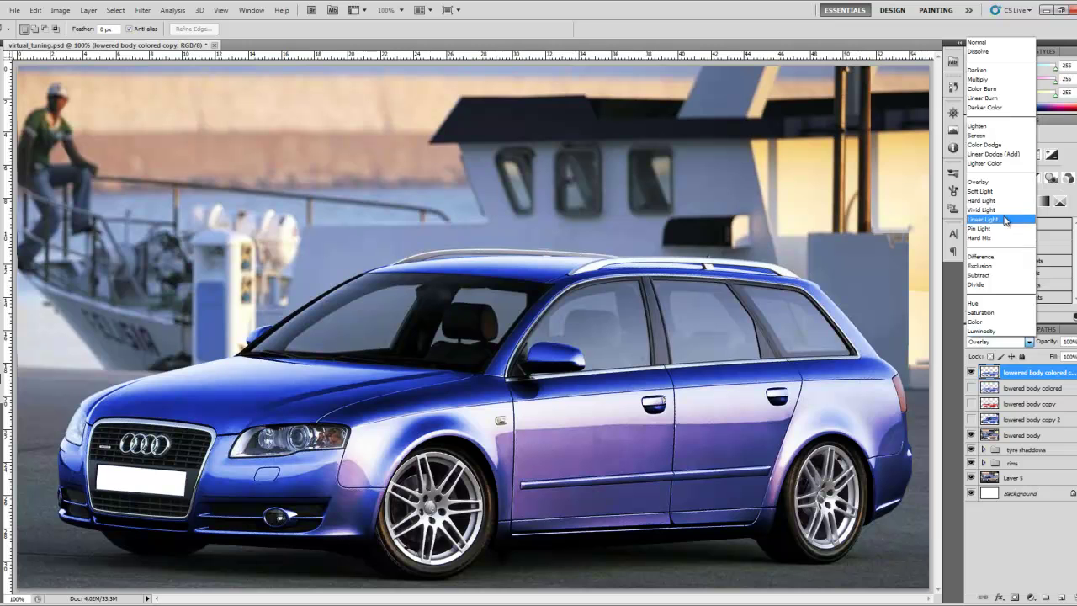
pyautogui.click(987, 80)
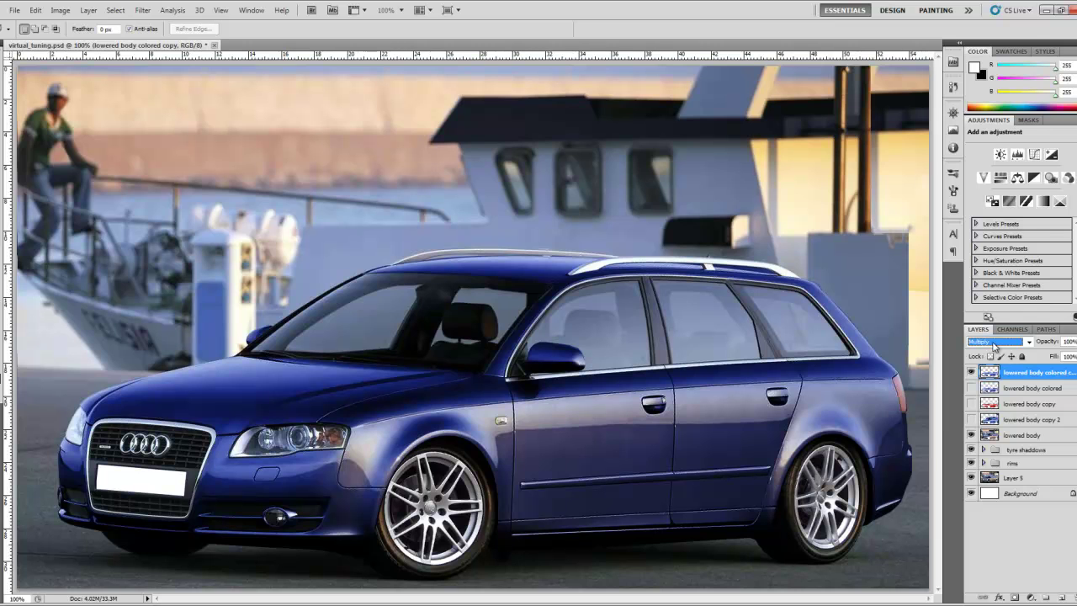
pyautogui.click(1010, 345)
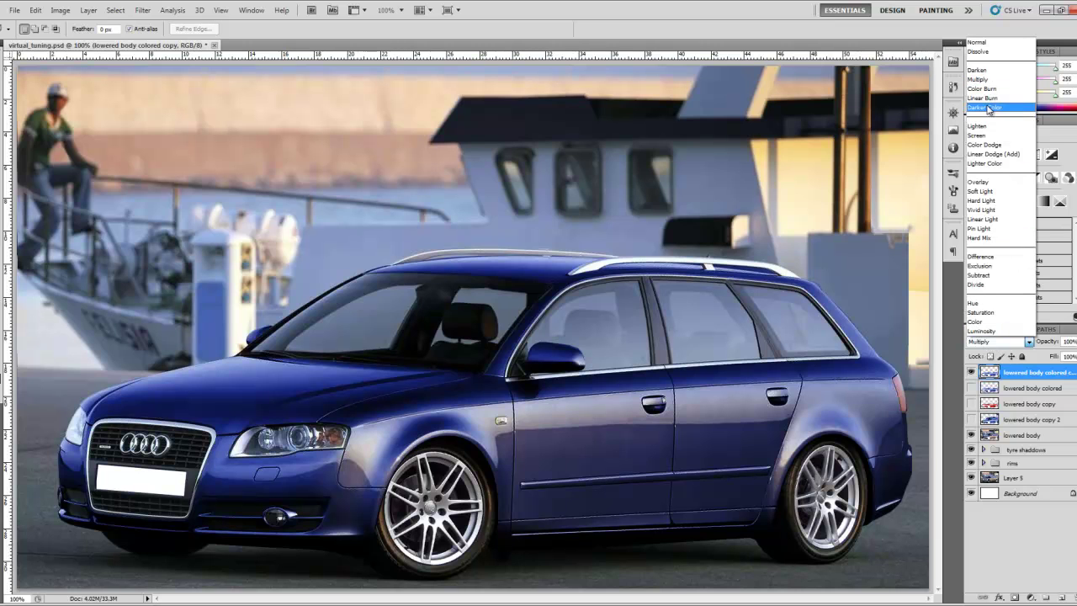
pyautogui.click(978, 79)
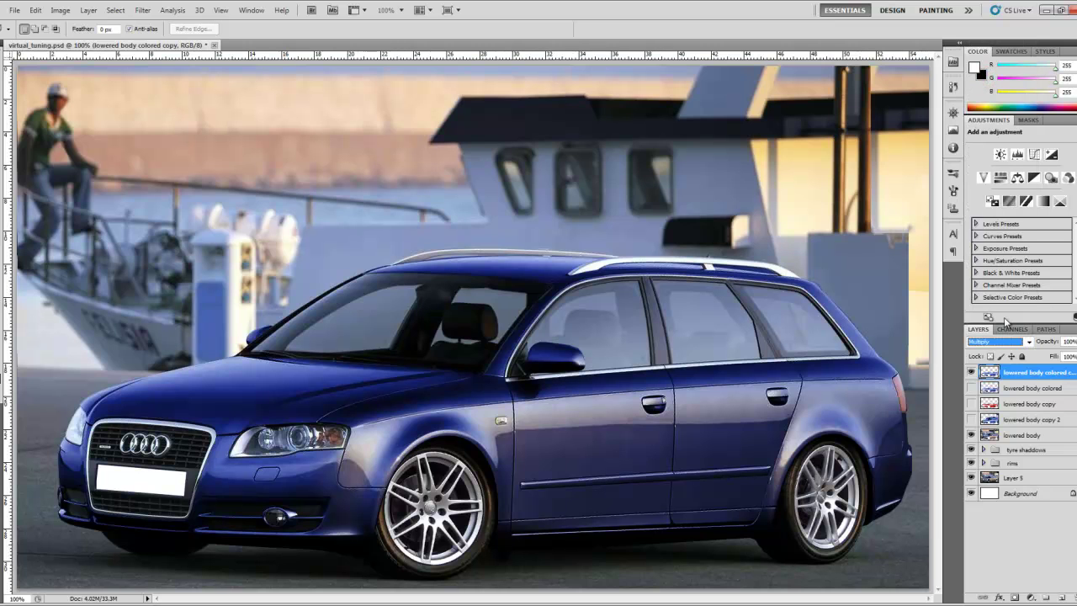
# Step: Apply a colorize Hue/Saturation of hue 124, saturation 25 to the top body layer
pyautogui.hotkey('ctrl', 'u')
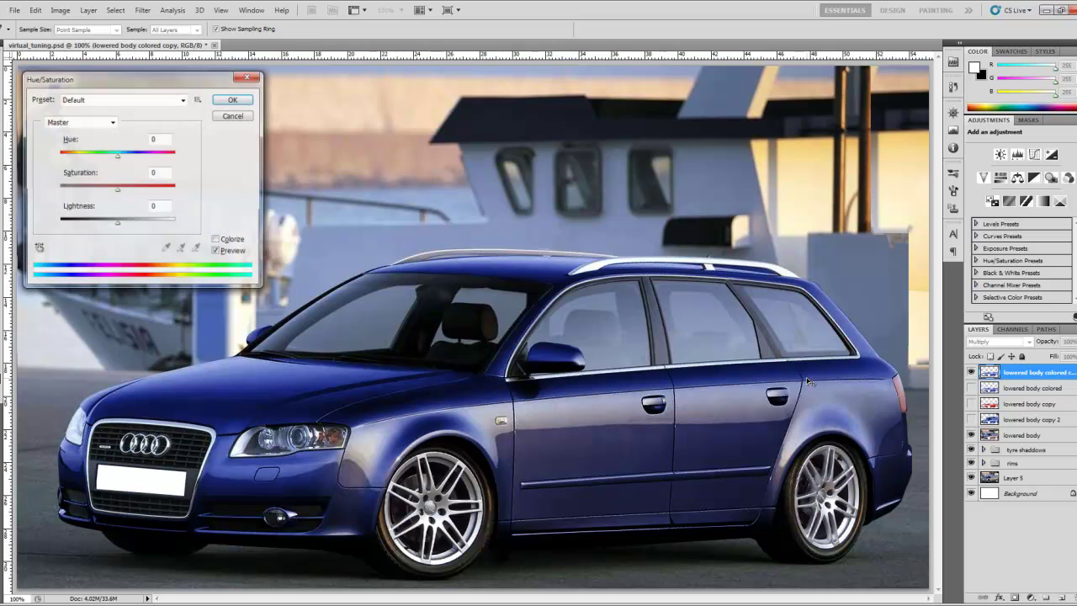
pyautogui.click(219, 241)
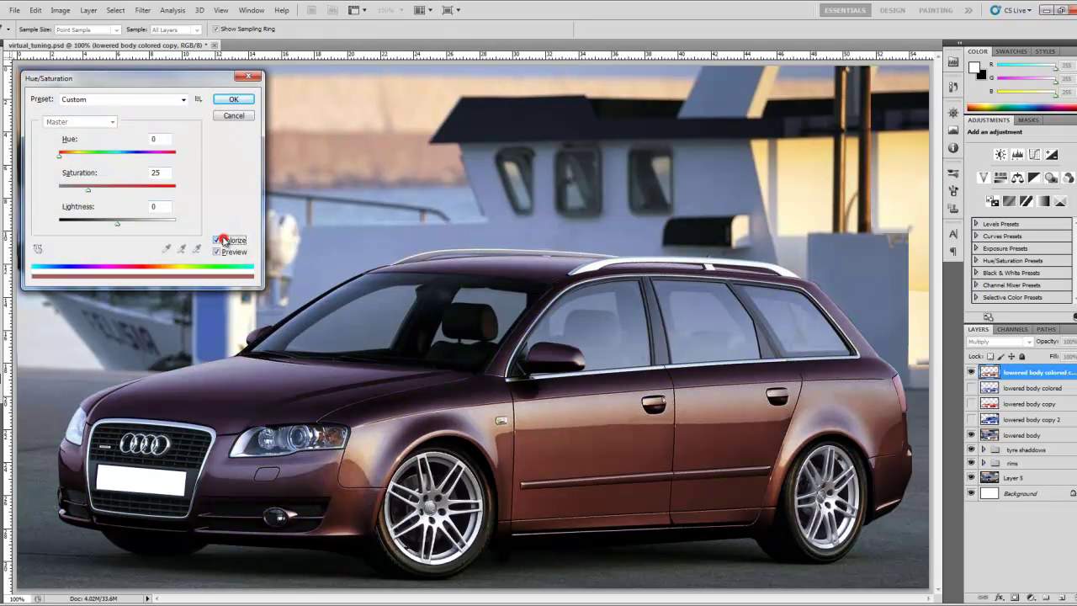
pyautogui.moveTo(55, 160); pyautogui.dragTo(98, 162)
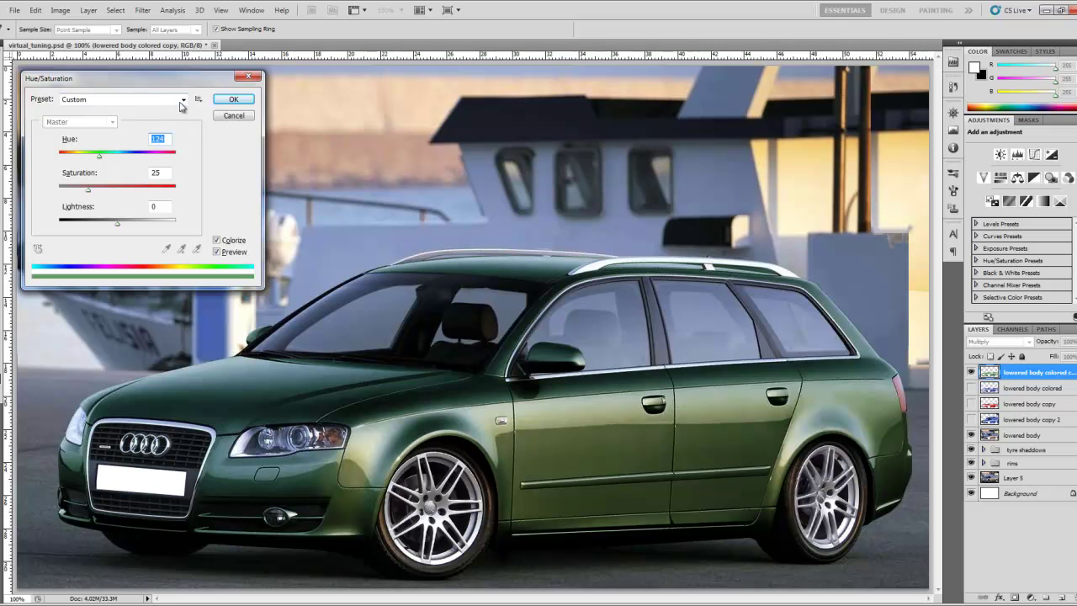
pyautogui.click(234, 101)
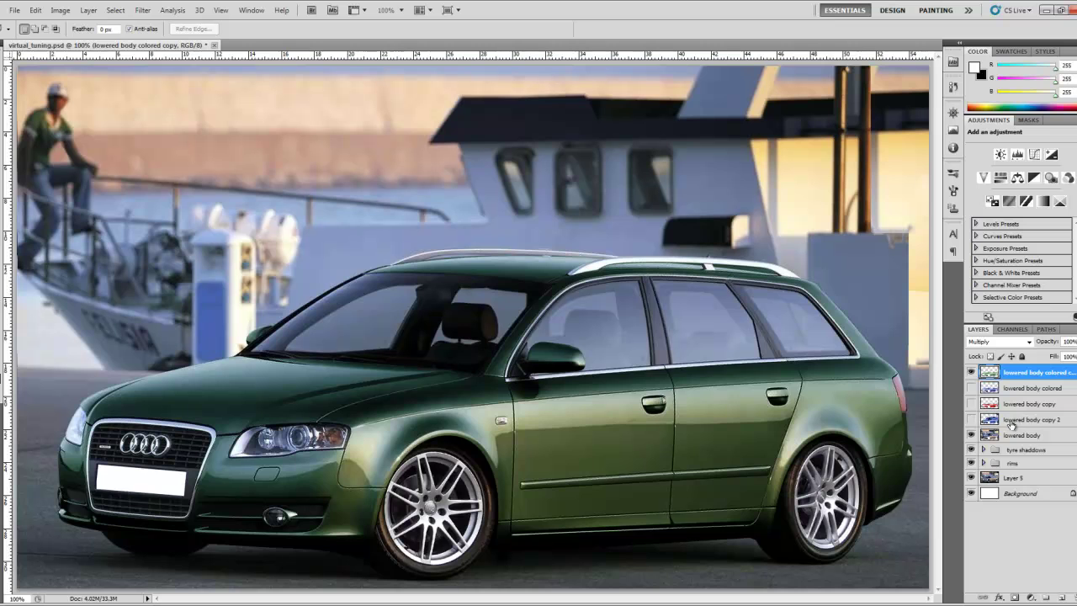
pyautogui.click(971, 372)
pyautogui.click(972, 404)
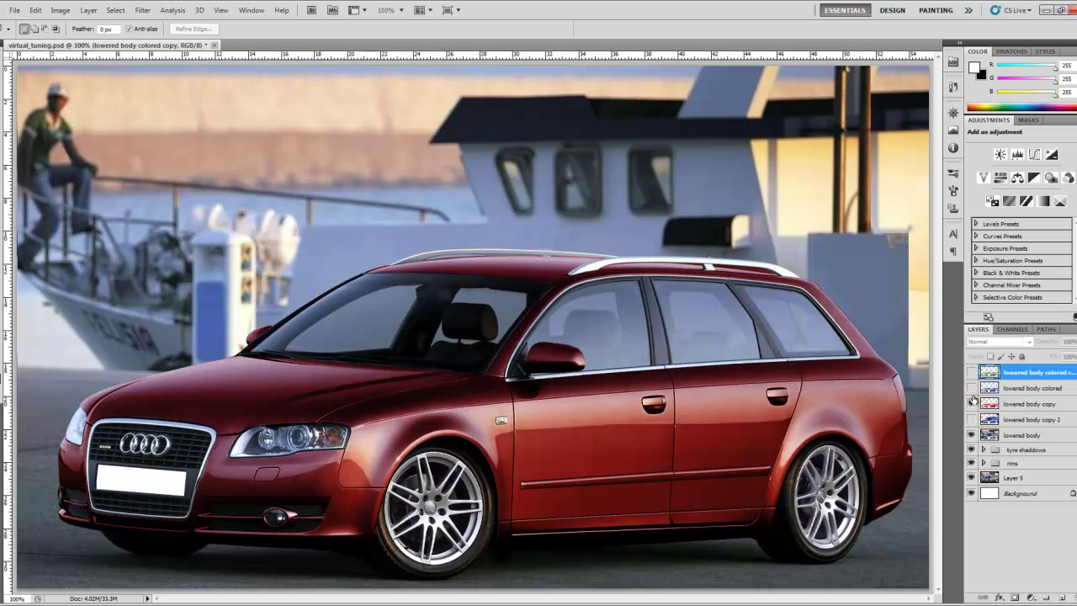
pyautogui.click(972, 404)
pyautogui.click(971, 371)
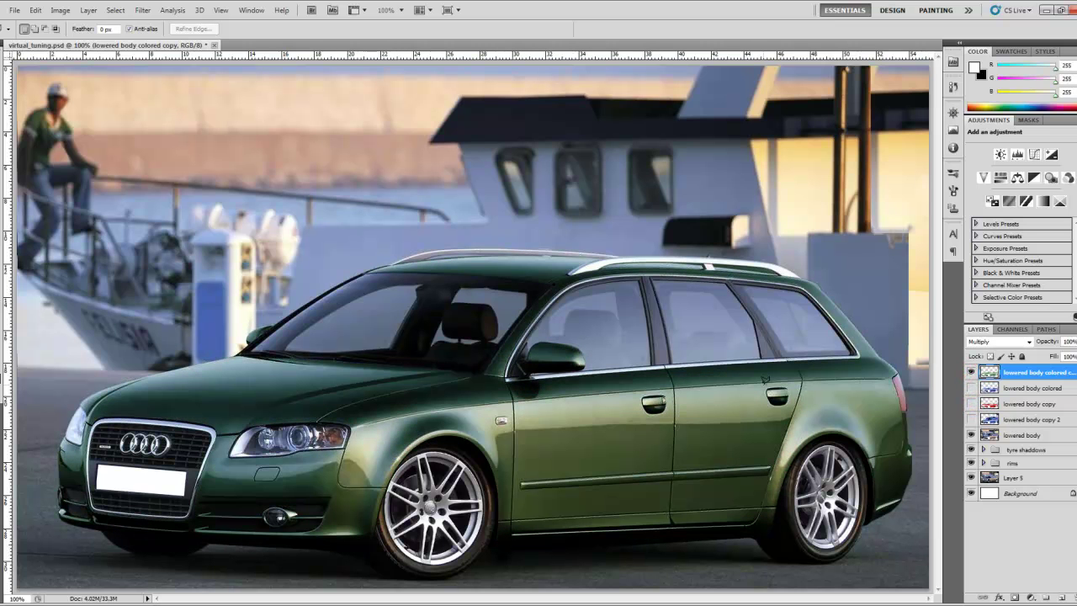